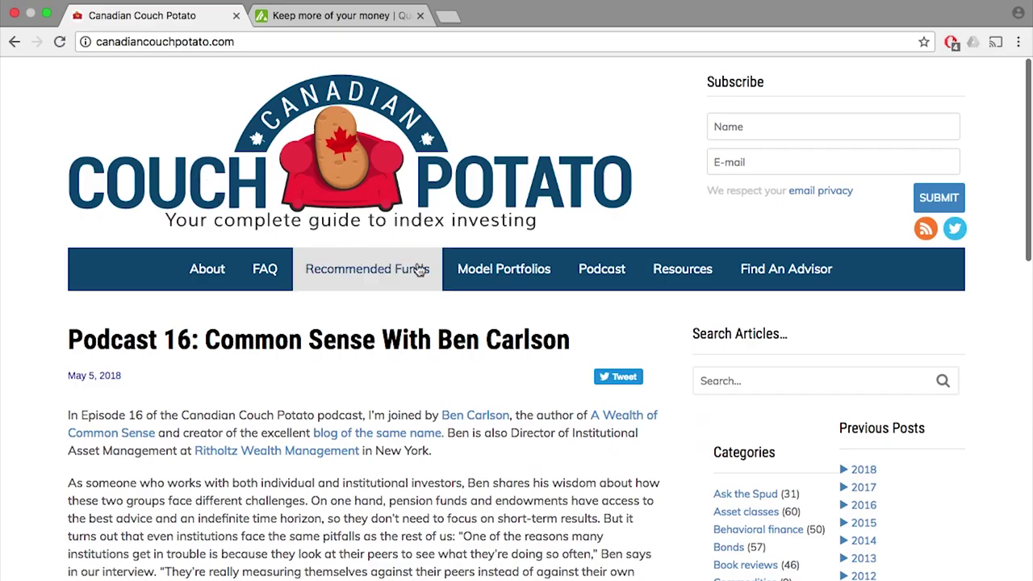
- Go to the Model Portfolios page and scroll down to the Option 3: ETFs section
{"action": "left_click", "coordinate": [499, 280]}
{"action": "scroll", "coordinate": [499, 279], "scroll_direction": "down", "scroll_amount": 5}
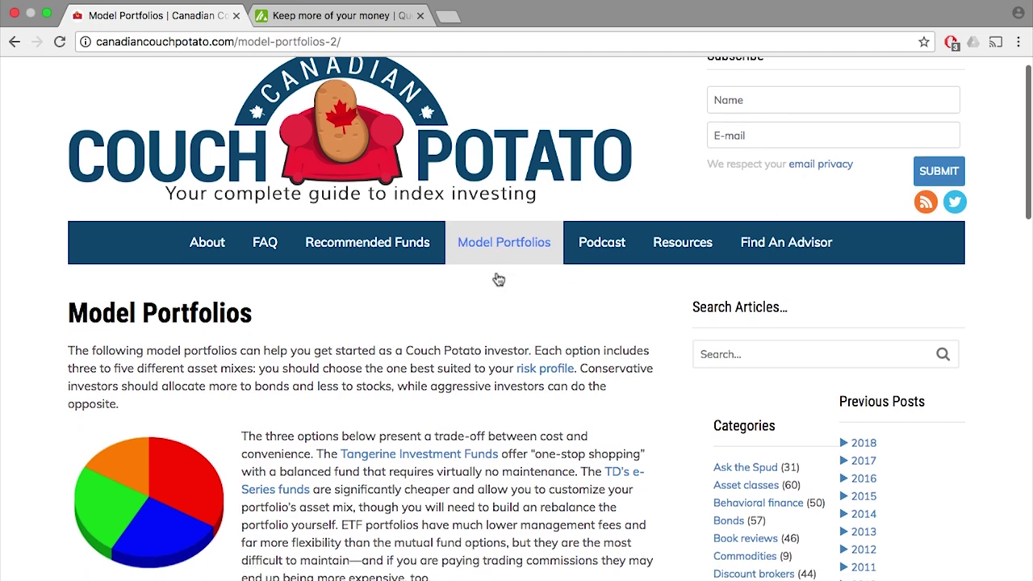
{"action": "scroll", "coordinate": [499, 279], "scroll_direction": "down", "scroll_amount": 4}
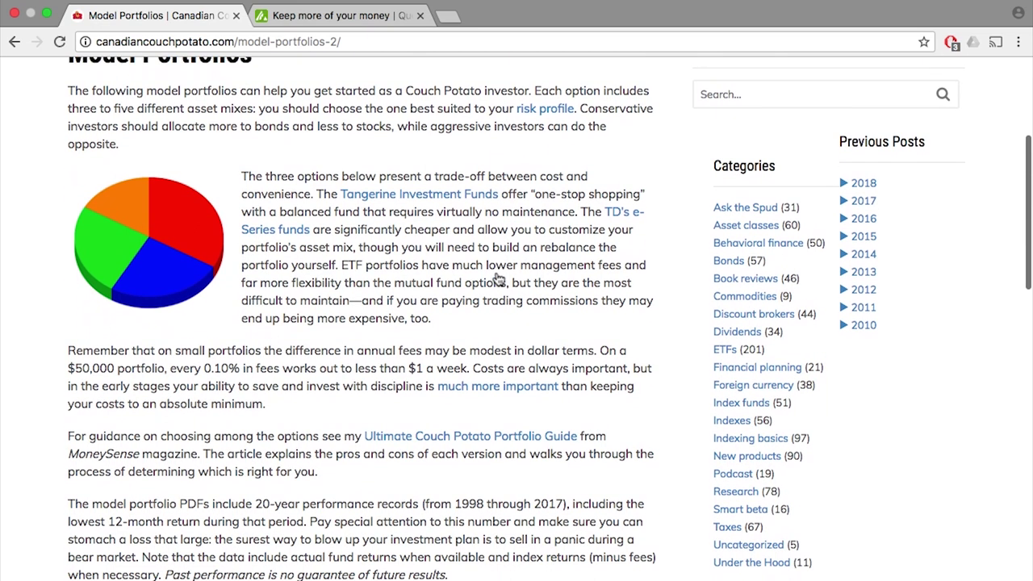
{"action": "scroll", "coordinate": [499, 279], "scroll_direction": "down", "scroll_amount": 6}
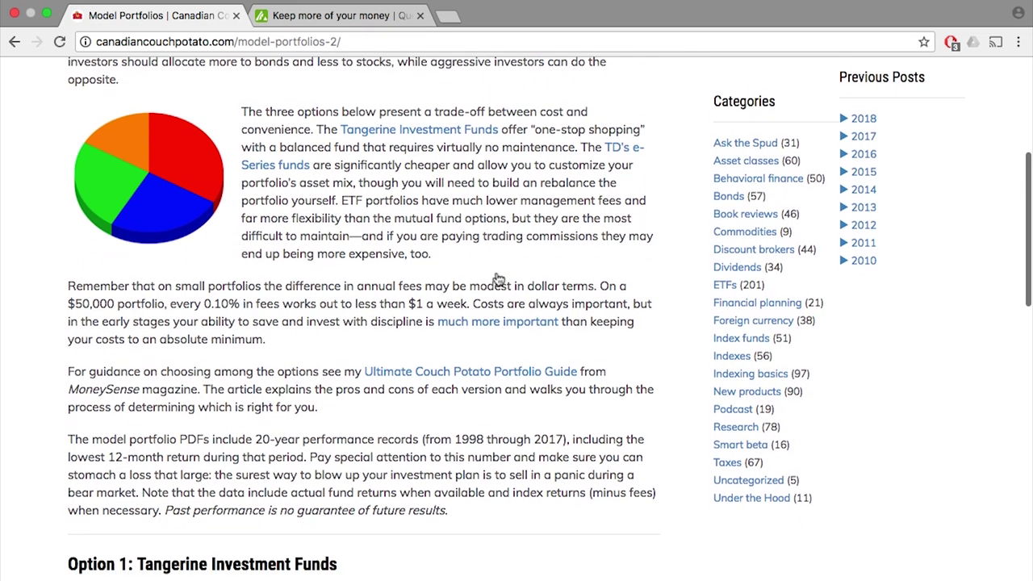
{"action": "scroll", "coordinate": [499, 280], "scroll_direction": "down", "scroll_amount": 20}
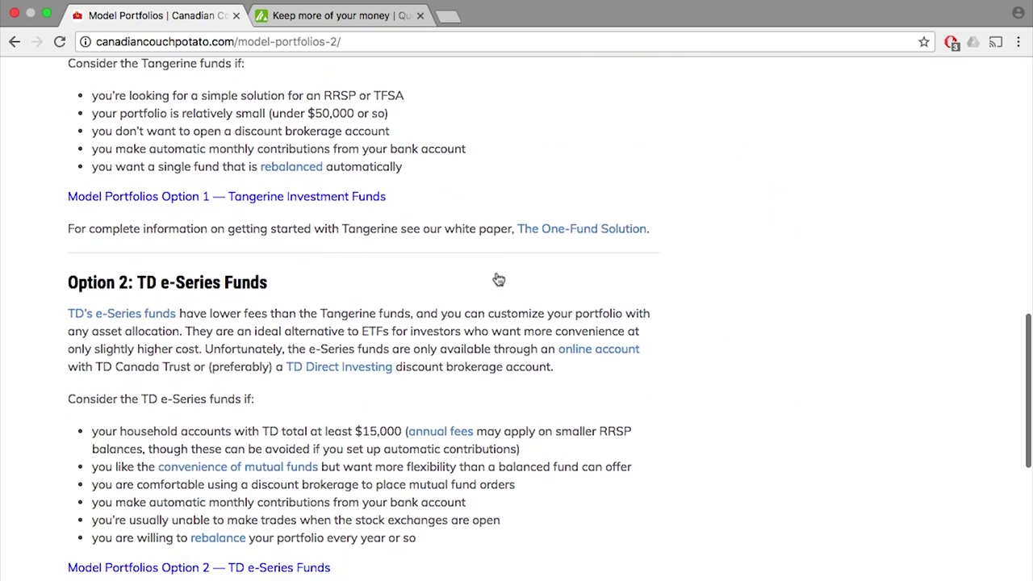
{"action": "scroll", "coordinate": [496, 299], "scroll_direction": "down", "scroll_amount": 6}
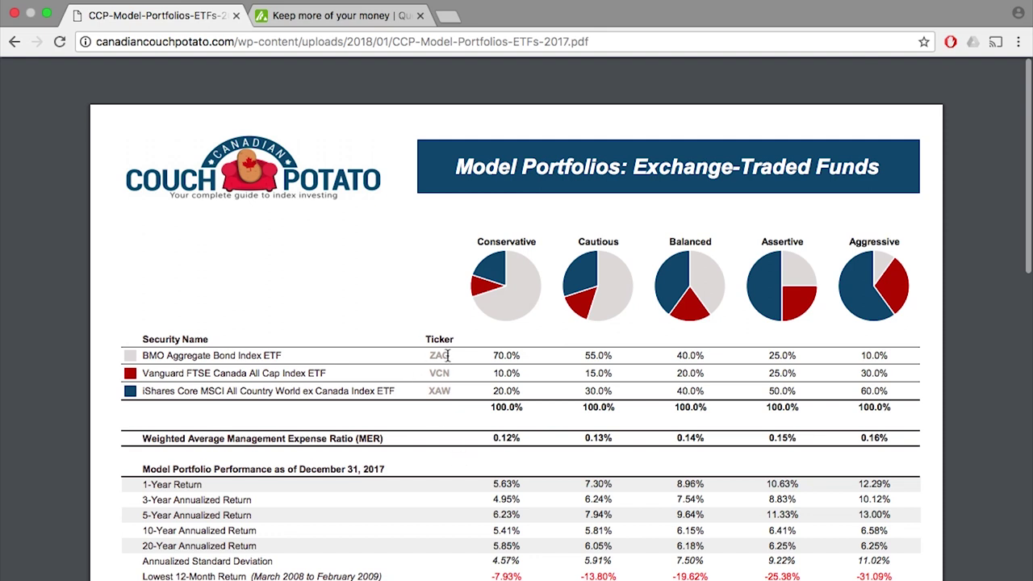
- Review the ZAG ticker and MER figures in the PDF, then switch to the Questrade tab
{"action": "left_click_drag", "start_coordinate": [452, 355], "coordinate": [416, 390]}
{"action": "left_click", "coordinate": [429, 434]}
{"action": "left_click_drag", "start_coordinate": [486, 440], "coordinate": [918, 427]}
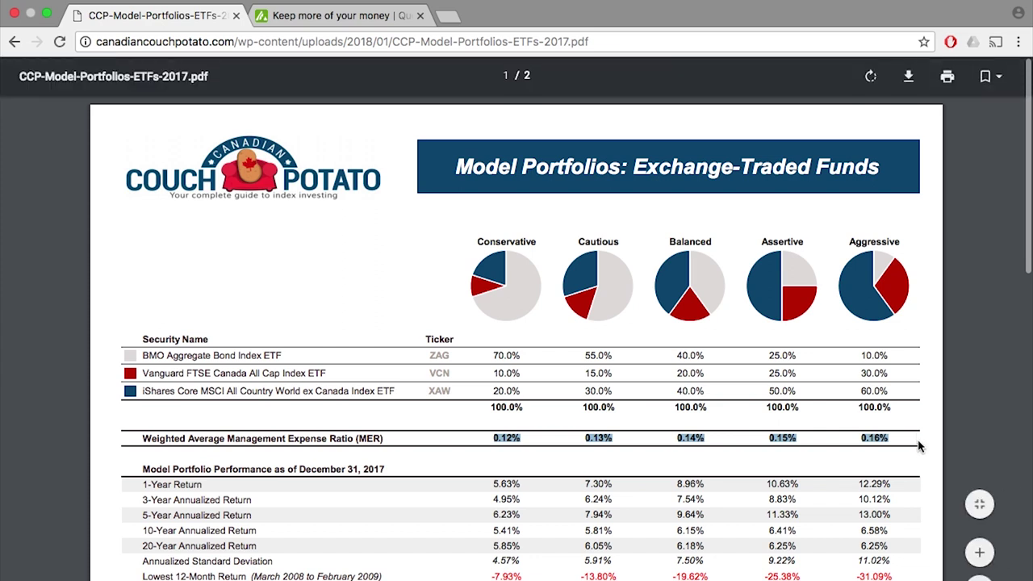
{"action": "left_click", "coordinate": [918, 446]}
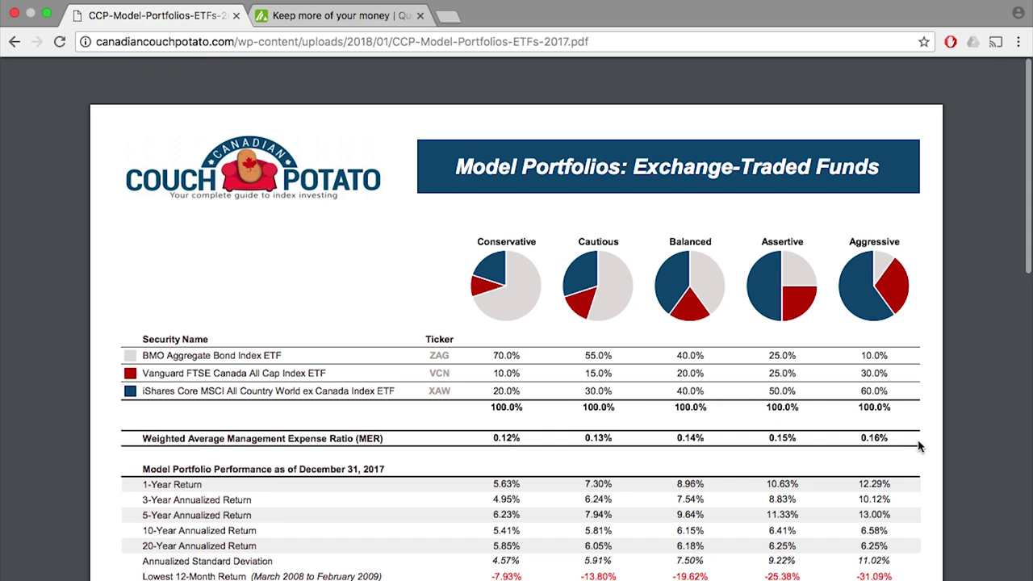
{"action": "left_click", "coordinate": [371, 19]}
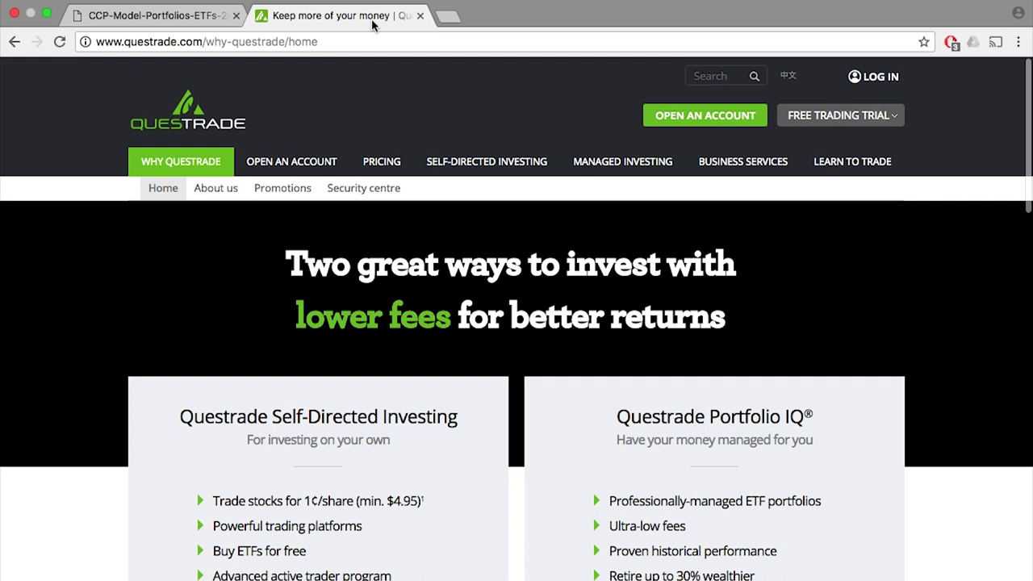
- Reach the Free Trading Trial sign-up page and select Trading with Questrade IQ Edge
{"action": "left_click", "coordinate": [819, 128]}
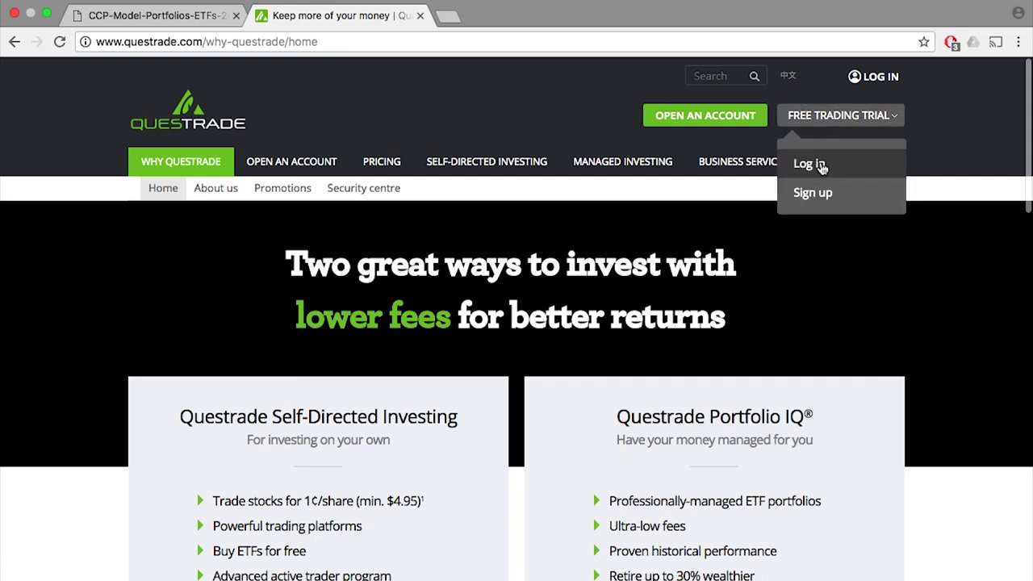
{"action": "left_click", "coordinate": [823, 193]}
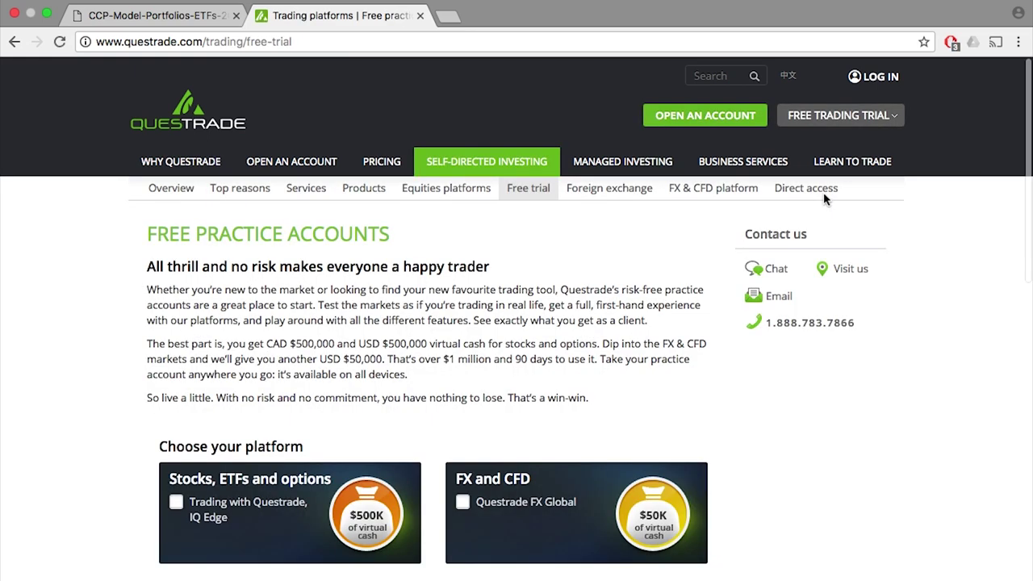
{"action": "scroll", "coordinate": [823, 192], "scroll_direction": "down", "scroll_amount": 3}
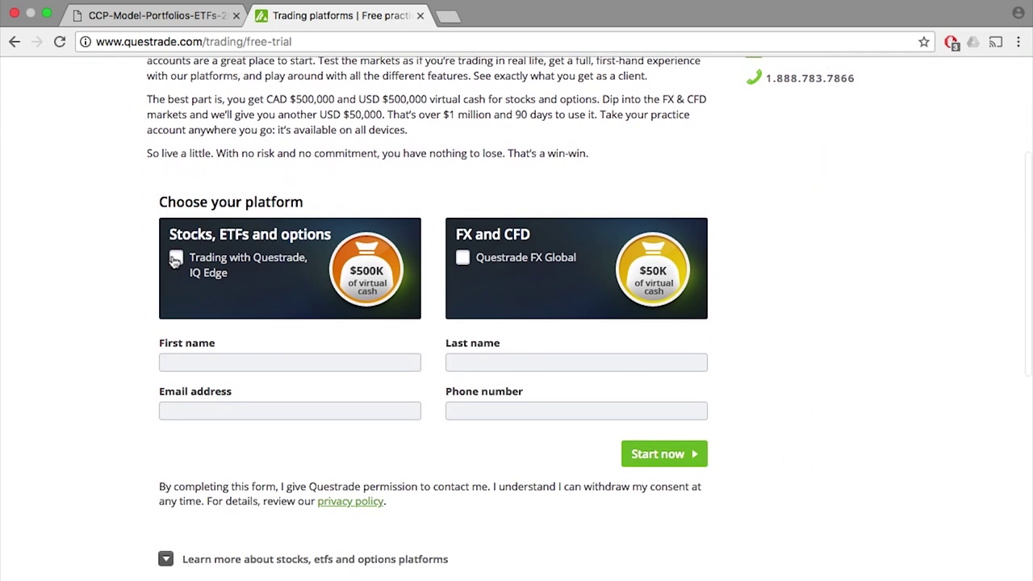
{"action": "left_click", "coordinate": [175, 259]}
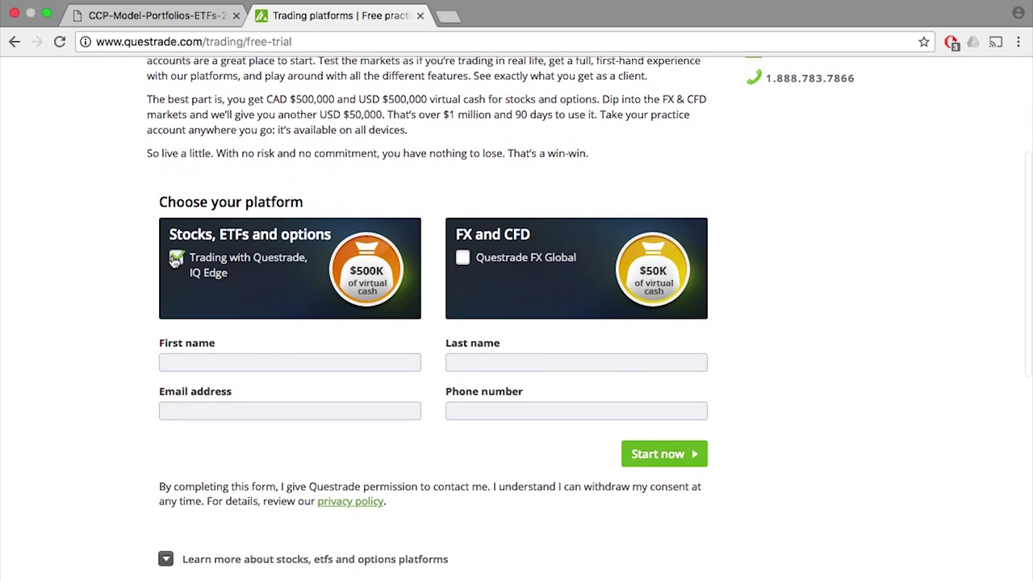
- Enter the first name, last name, e-mail address and phone, then submit with Start now
{"action": "left_click", "coordinate": [243, 362]}
{"action": "key", "text": "Tab"}
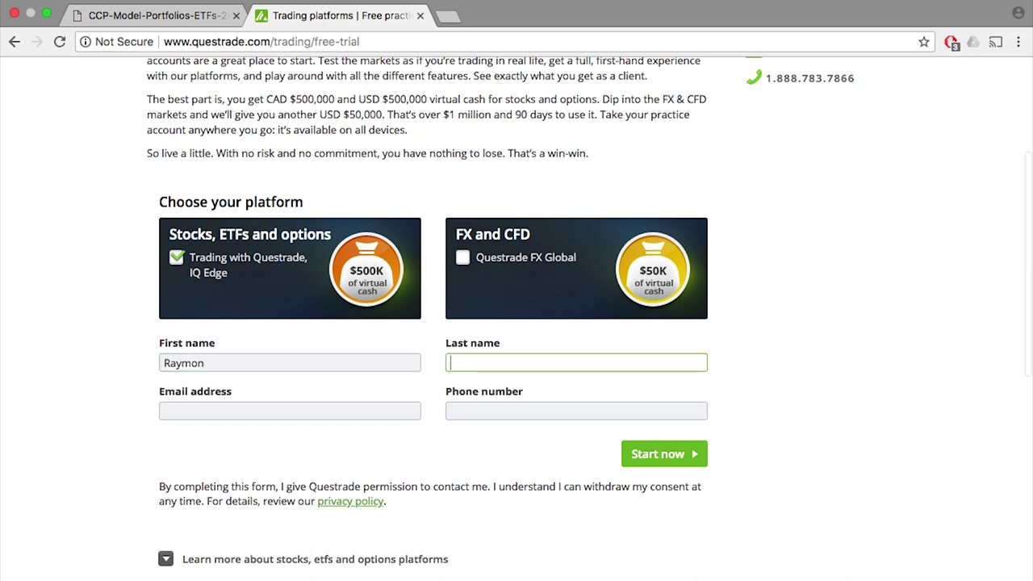
{"action": "key", "text": "Tab"}
{"action": "key", "text": "Tab"}
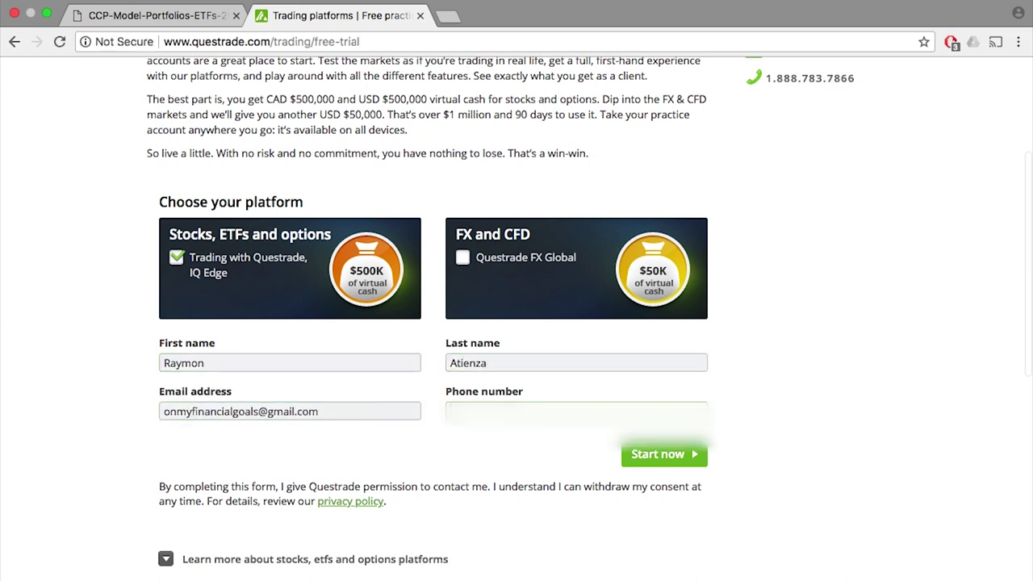
{"action": "scroll", "coordinate": [364, 439], "scroll_direction": "down", "scroll_amount": 3}
{"action": "left_click", "coordinate": [652, 295]}
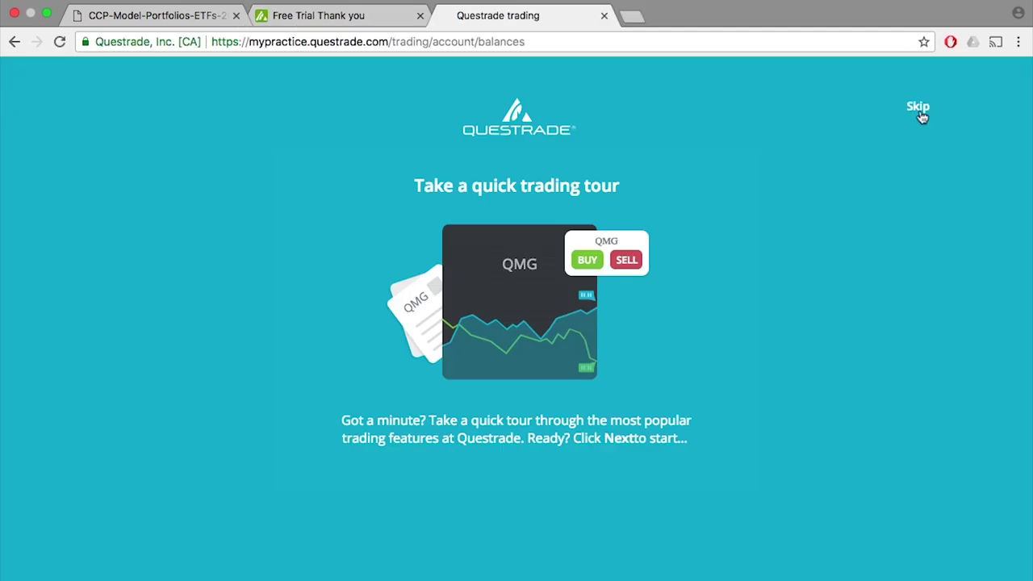
- Skip the trading tour and confirm continuing in the practice account
{"action": "left_click", "coordinate": [918, 110]}
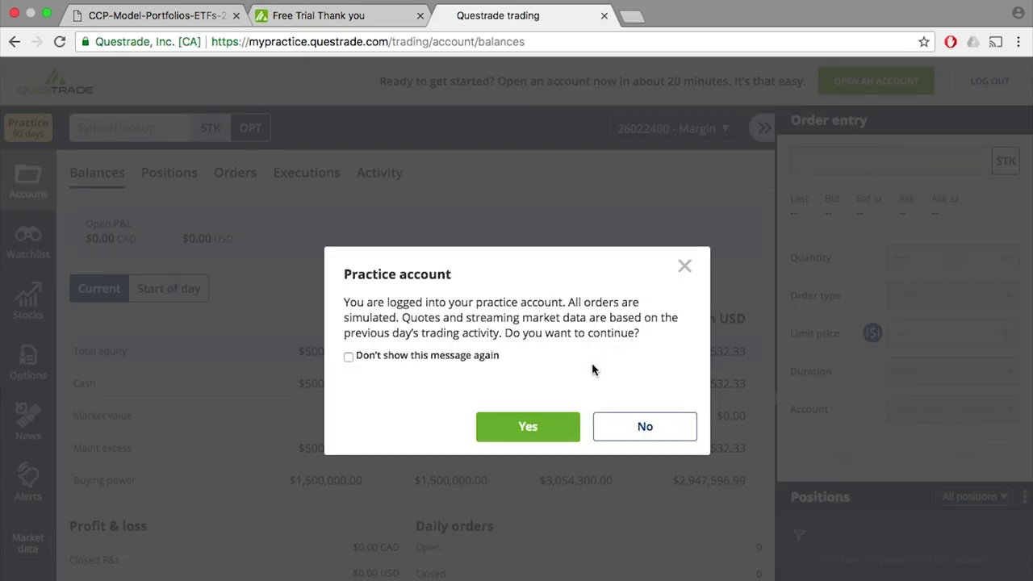
{"action": "left_click", "coordinate": [535, 426]}
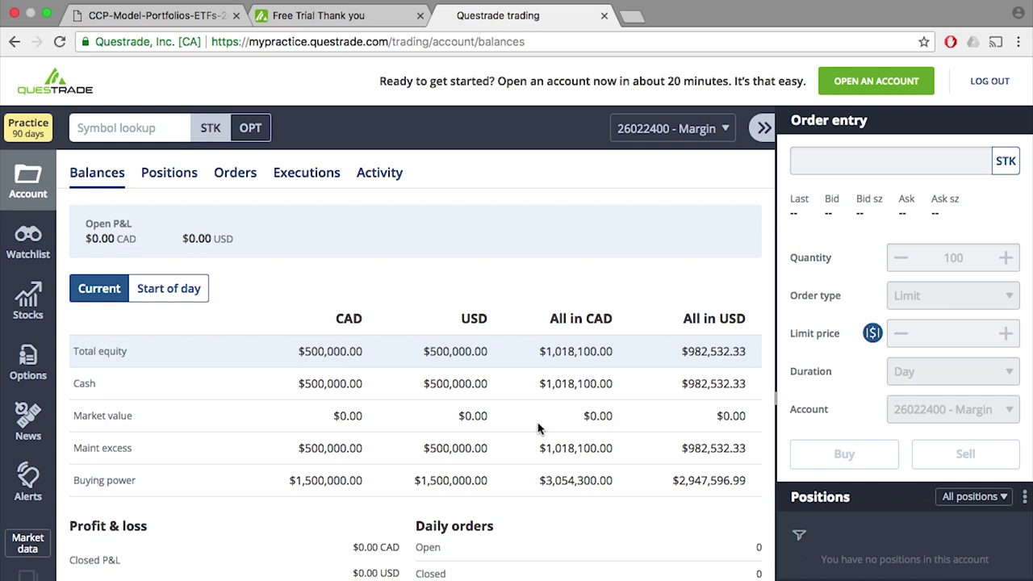
{"action": "left_click", "coordinate": [365, 354]}
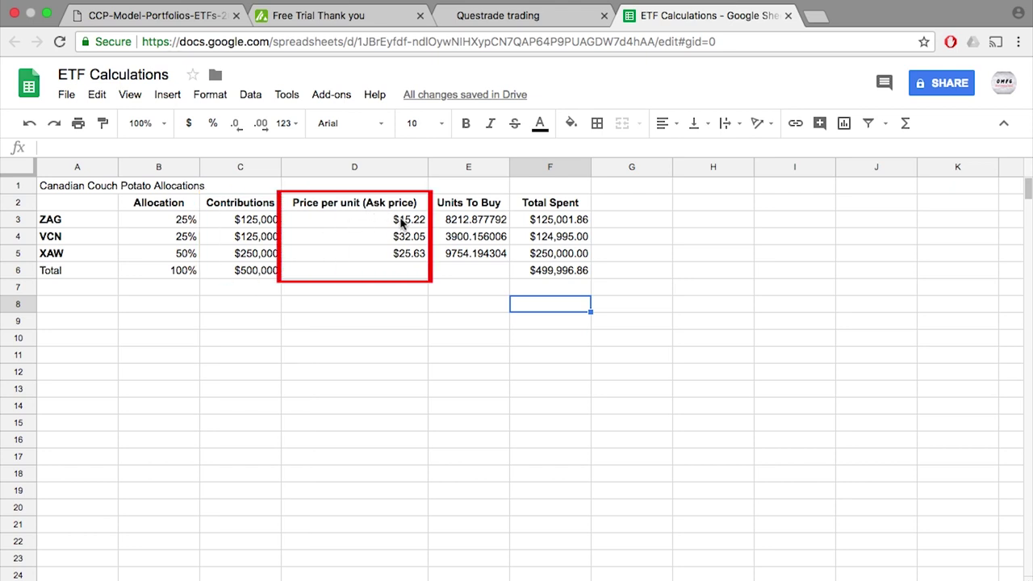
- Return to the Questrade practice trading page
{"action": "left_click", "coordinate": [513, 18]}
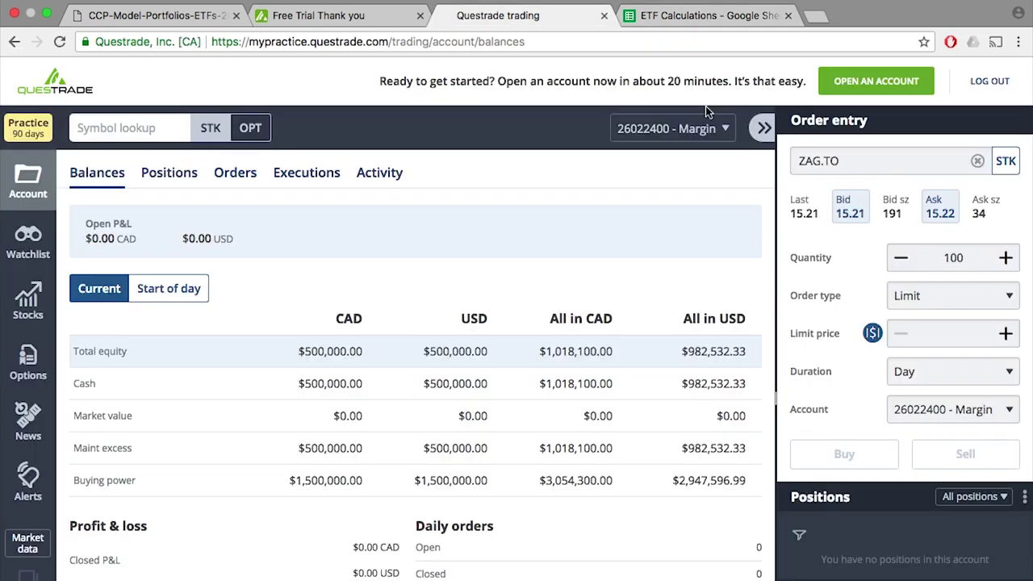
- Load the ZAG.TO quote in Order entry to compare its $15.22 ask with the spreadsheet
{"action": "left_click", "coordinate": [865, 168]}
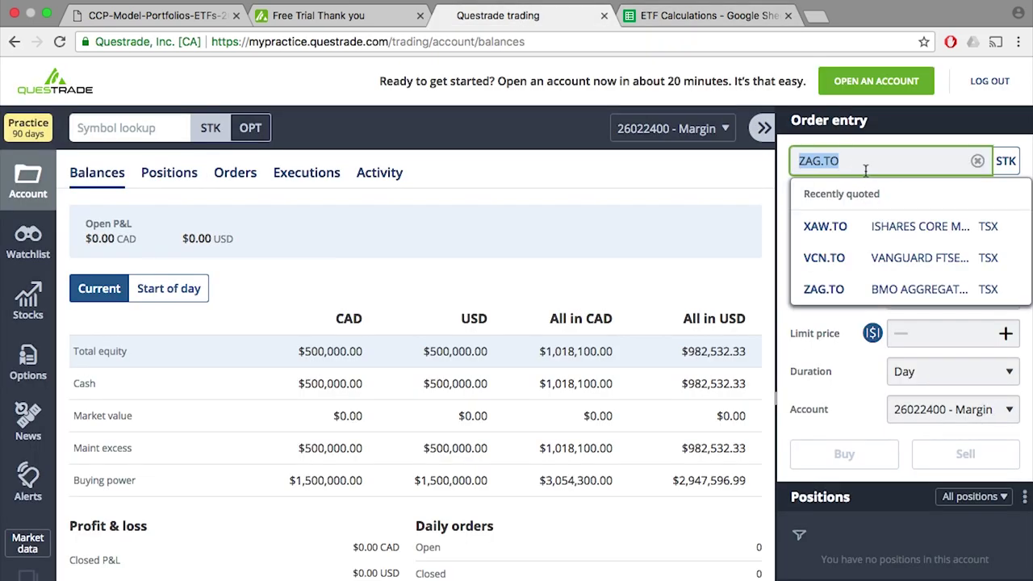
{"action": "type", "text": "ZAG.TO"}
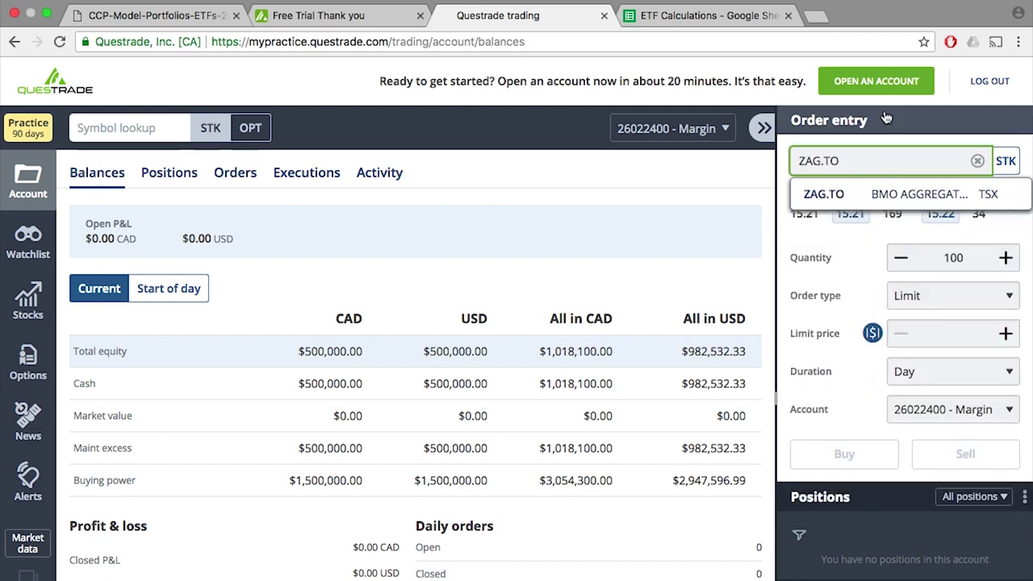
{"action": "left_click", "coordinate": [910, 202]}
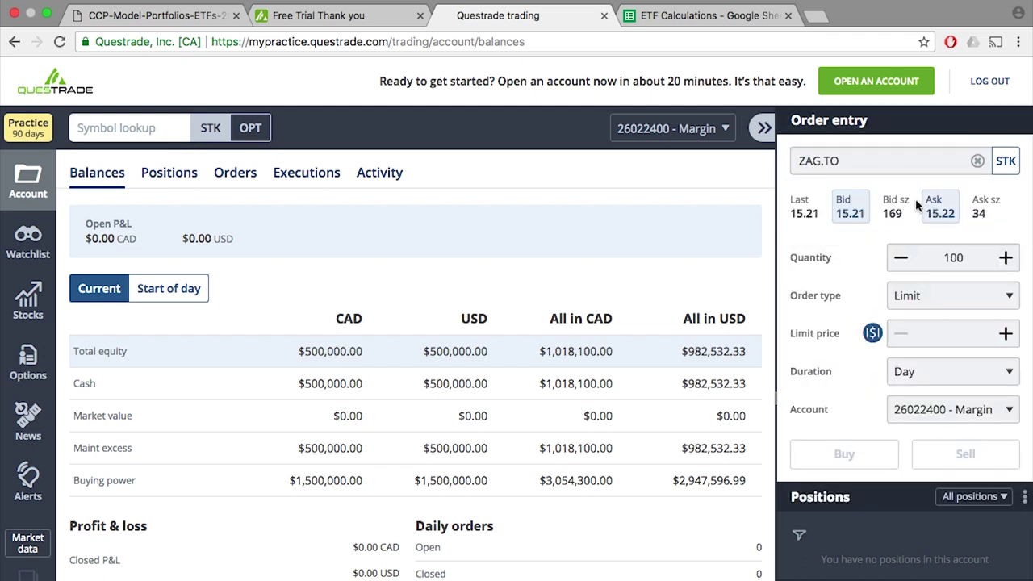
{"action": "left_click", "coordinate": [710, 15]}
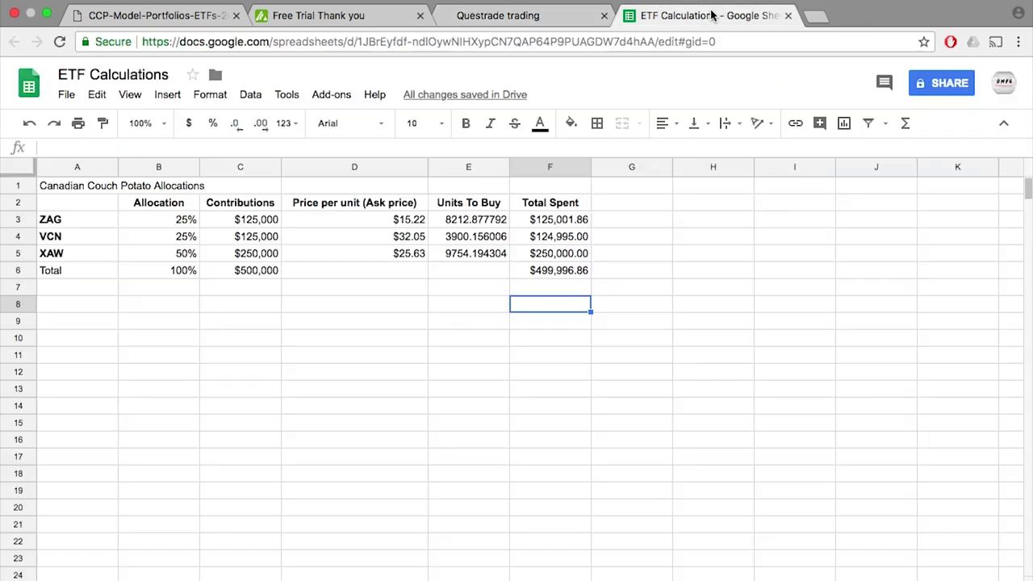
- Check the VCN and XAW ask prices and the ZAG units formula in E3
{"action": "left_click", "coordinate": [404, 240]}
{"action": "left_click", "coordinate": [408, 255]}
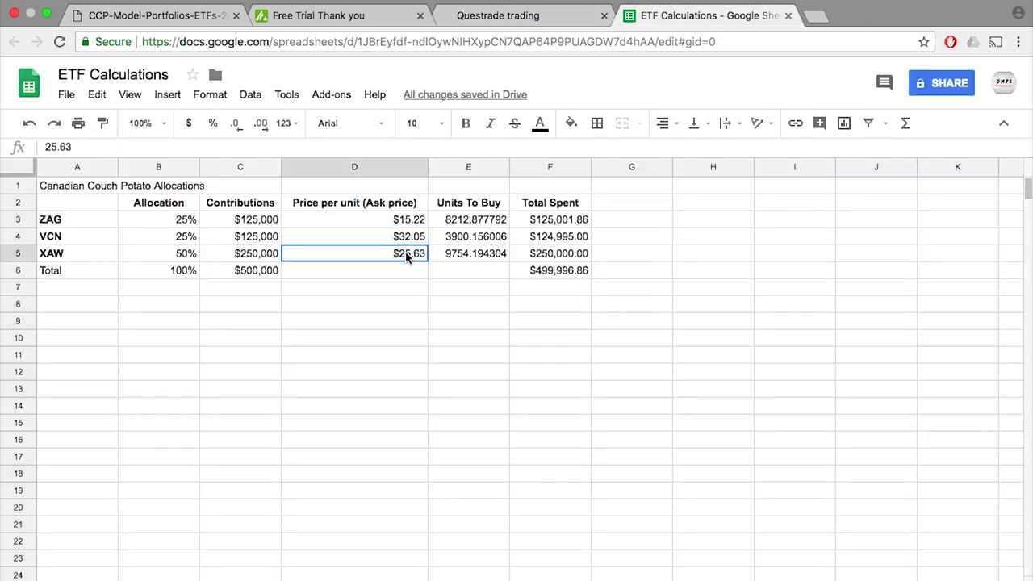
{"action": "left_click", "coordinate": [485, 284]}
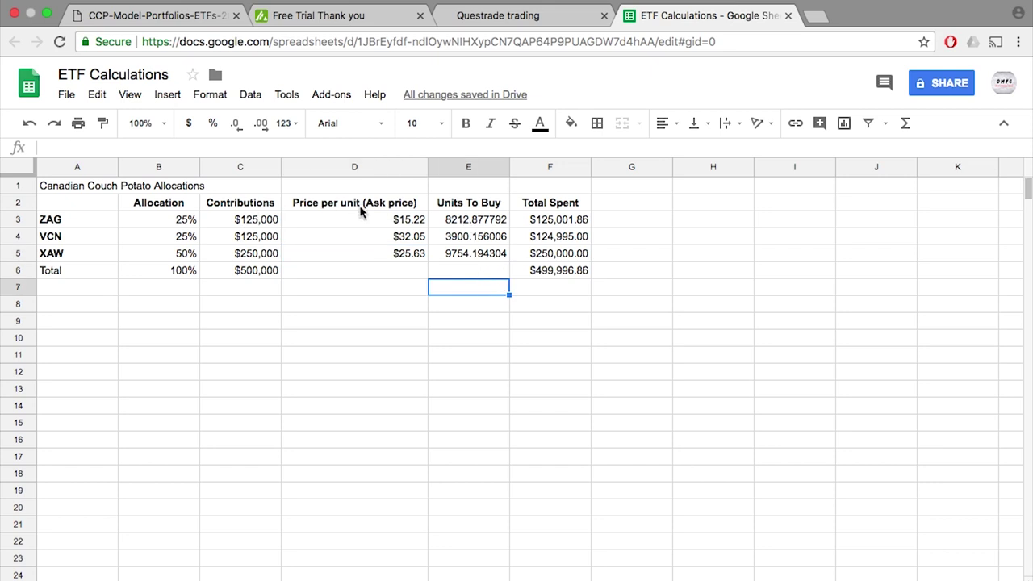
{"action": "left_click", "coordinate": [469, 223]}
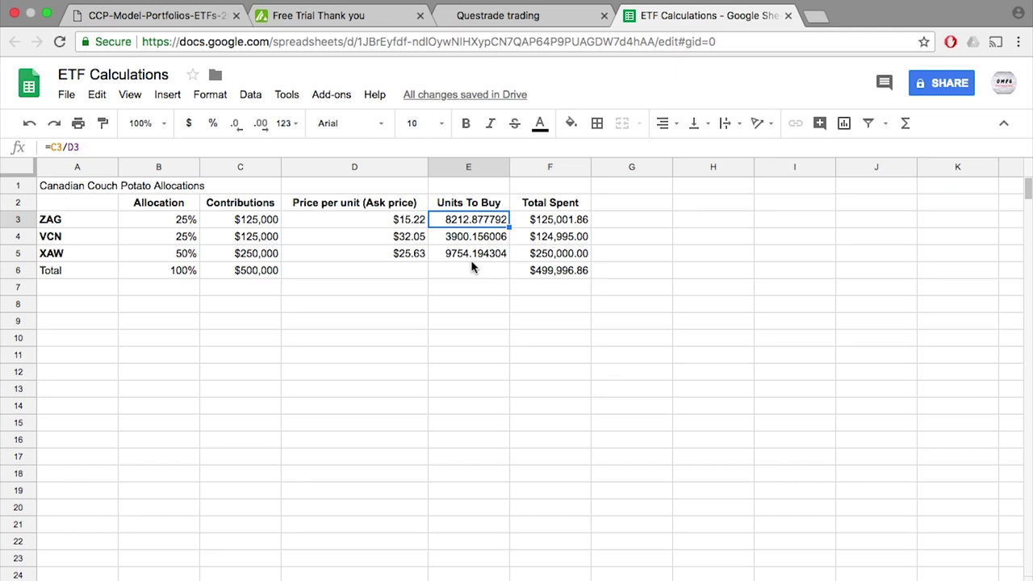
- Change F3's formula from =D3*8213 to =D3*8212
{"action": "double_click", "coordinate": [554, 218]}
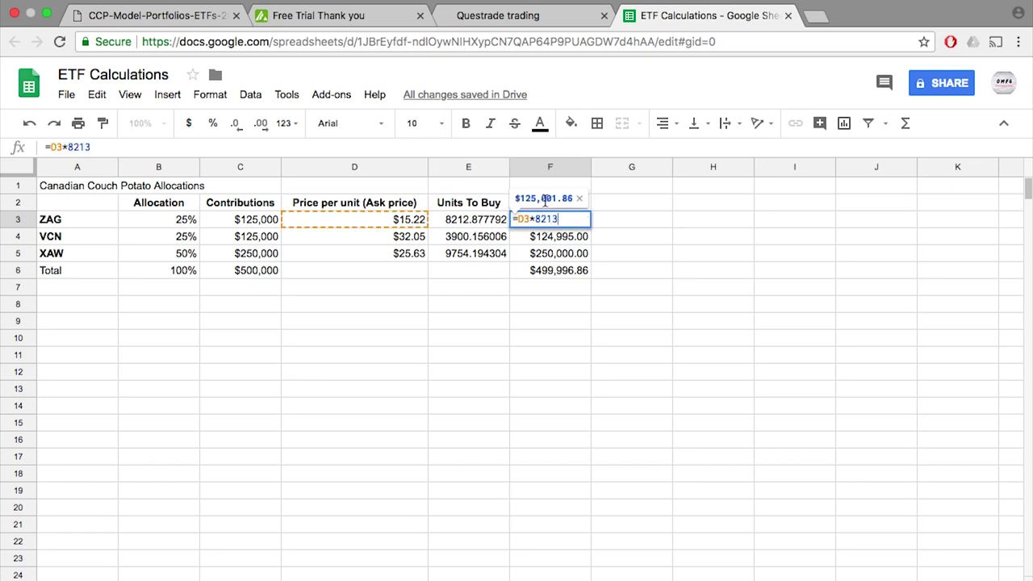
{"action": "key", "text": "BackSpace"}
{"action": "type", "text": "2"}
{"action": "key", "text": "Return"}
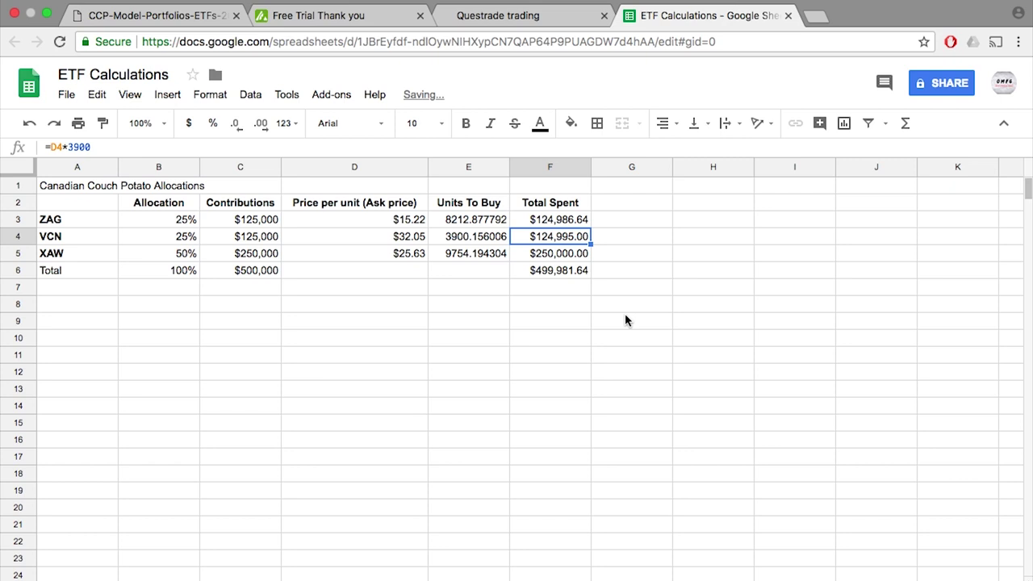
{"action": "left_click", "coordinate": [567, 275]}
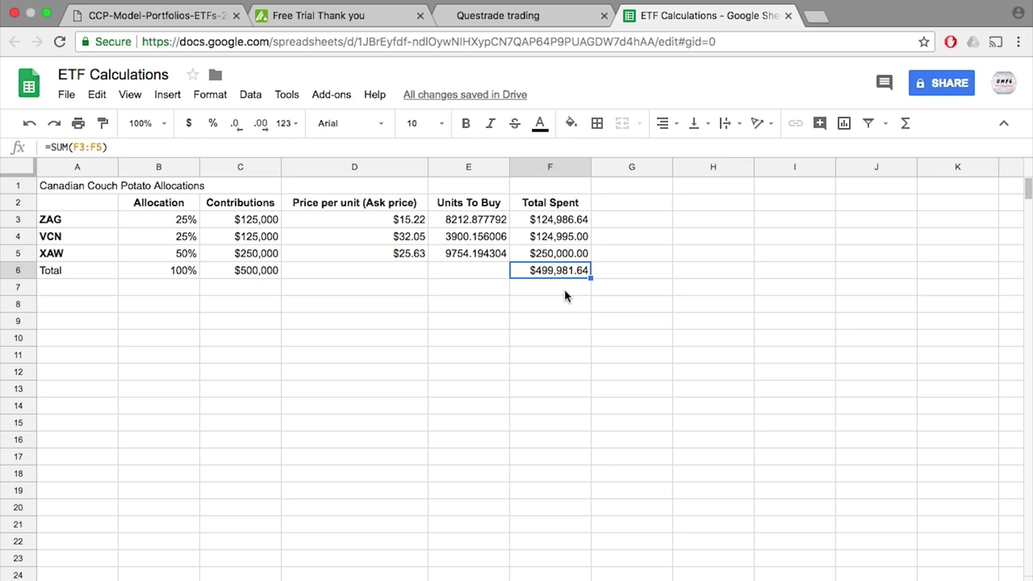
- Select ZAG.TO in Order entry and confirm the 8212 units to buy from cell E3
{"action": "left_click", "coordinate": [535, 19]}
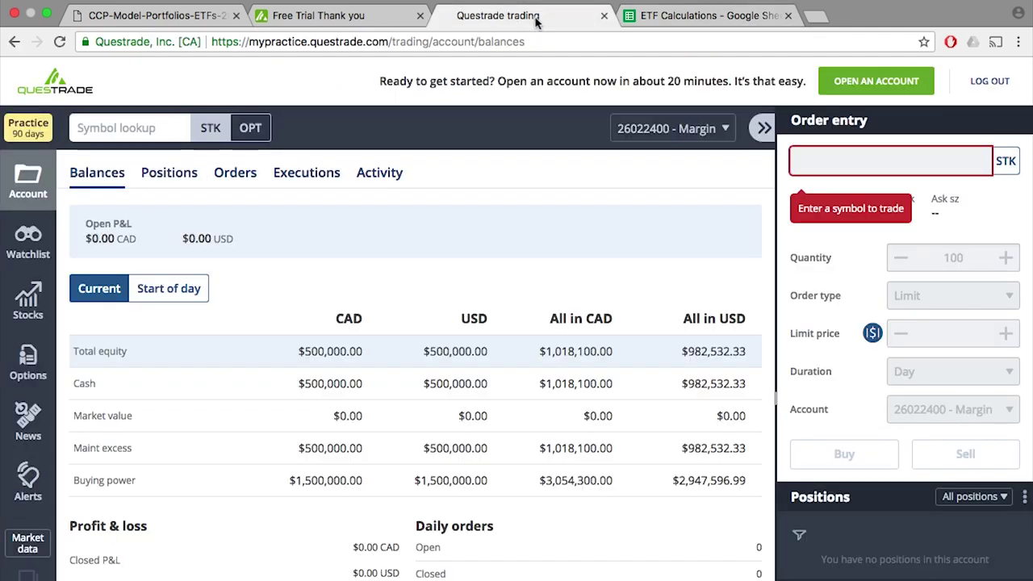
{"action": "left_click", "coordinate": [841, 162]}
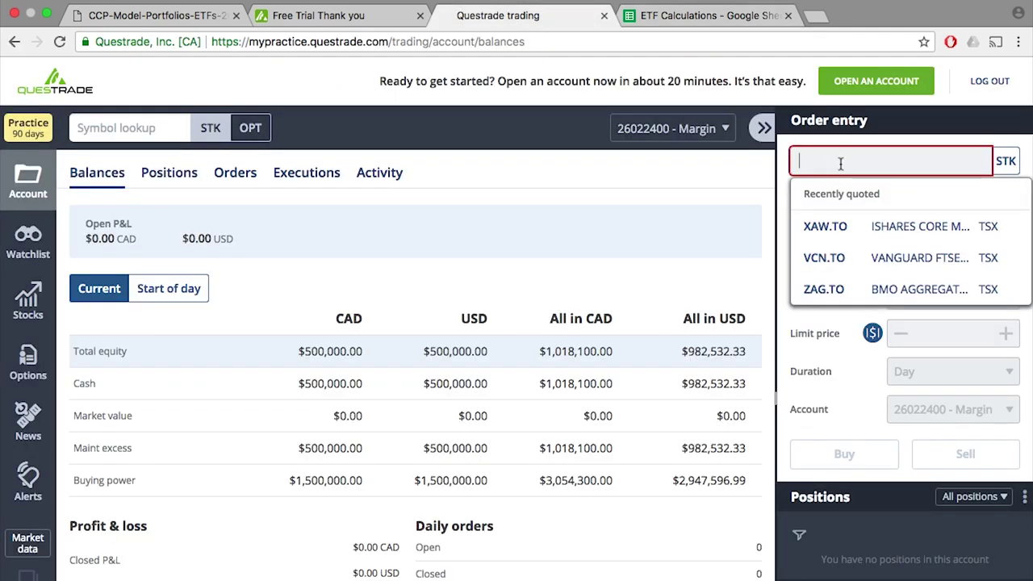
{"action": "type", "text": "ZAG.TO"}
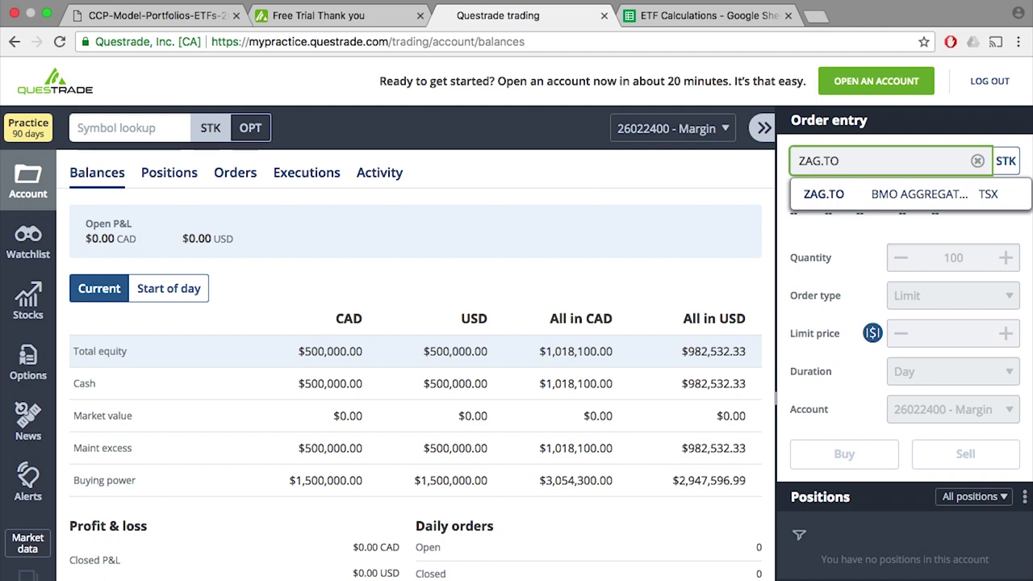
{"action": "left_click", "coordinate": [838, 195]}
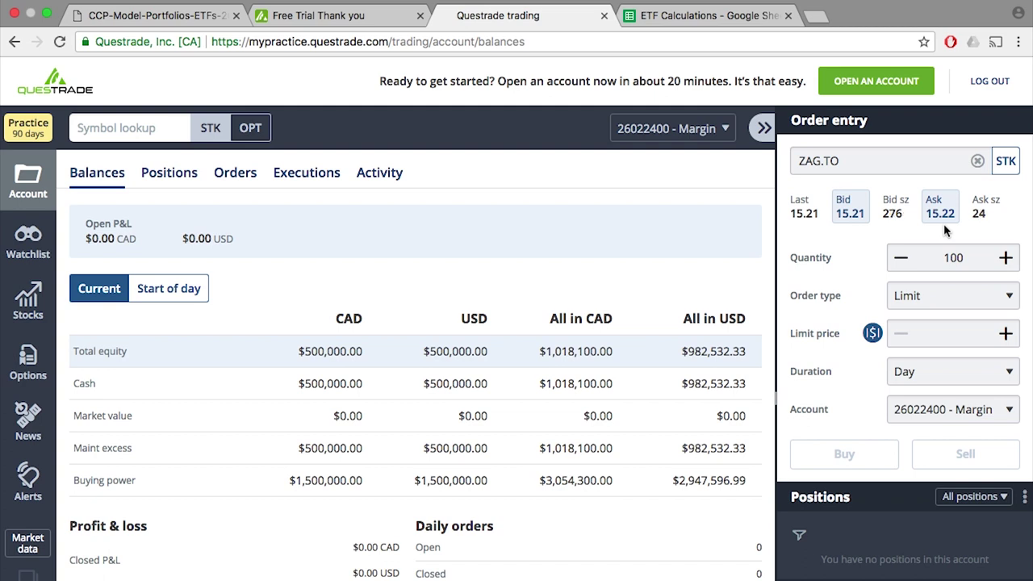
{"action": "left_click", "coordinate": [671, 18]}
{"action": "left_click", "coordinate": [468, 219]}
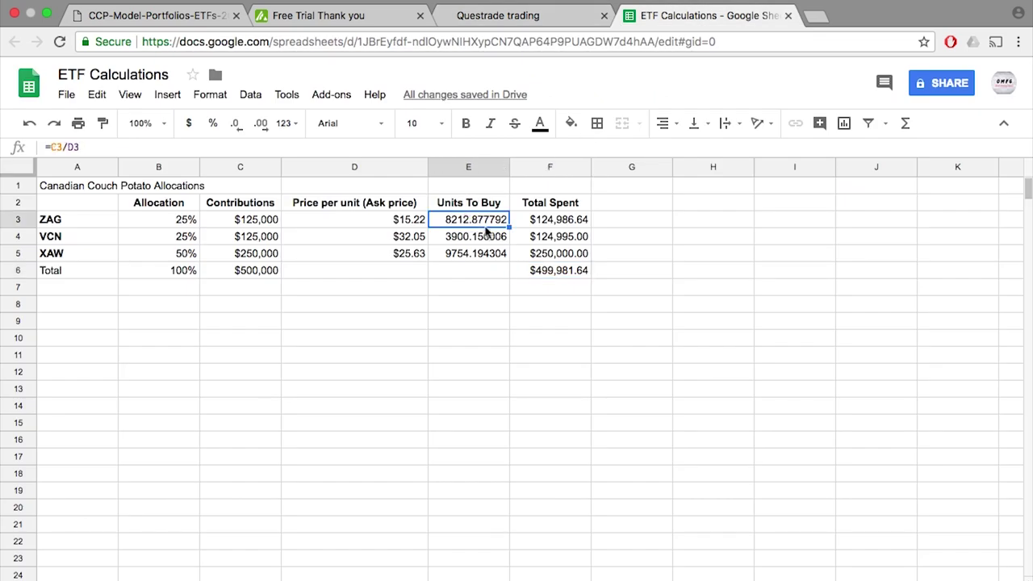
{"action": "left_click", "coordinate": [479, 15]}
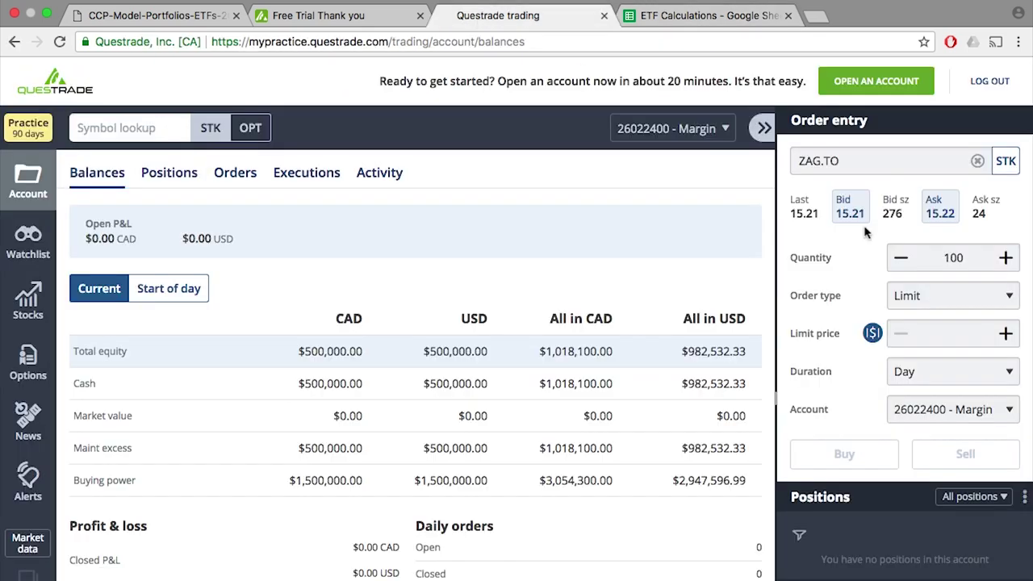
- Set up a market buy order for 8212 ZAG.TO units
{"action": "left_click", "coordinate": [934, 298]}
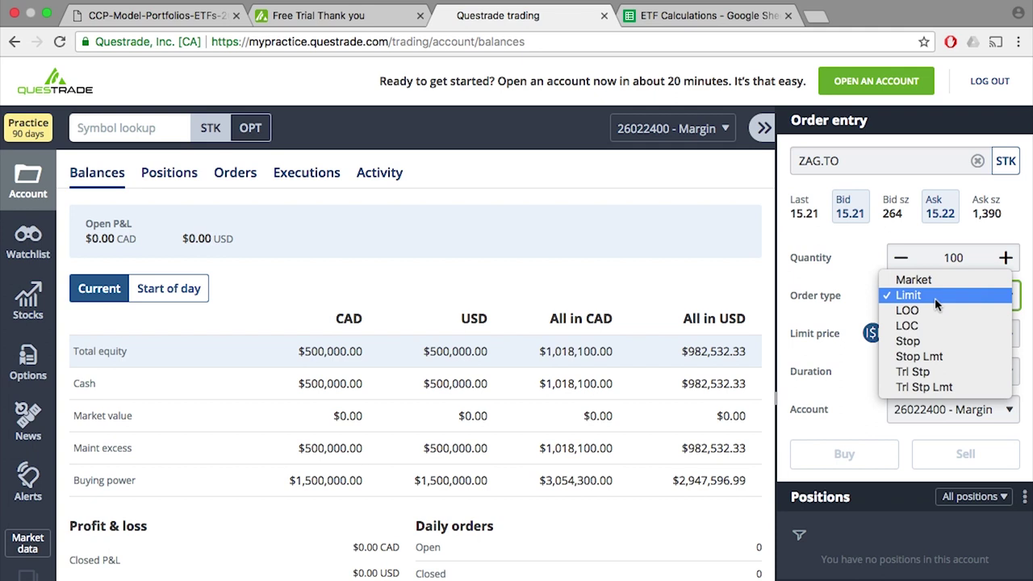
{"action": "left_click", "coordinate": [940, 278]}
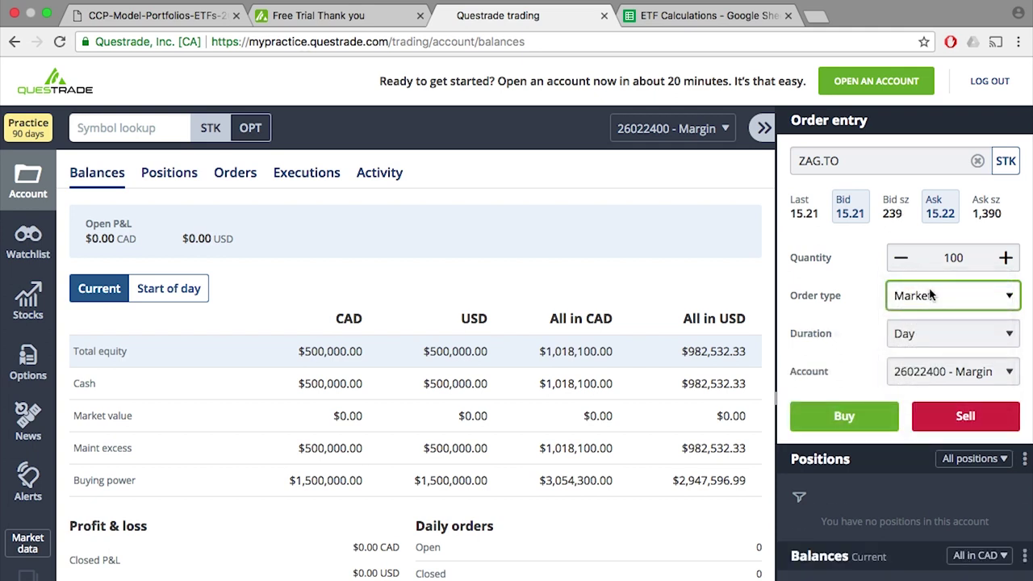
{"action": "left_click_drag", "start_coordinate": [976, 258], "coordinate": [934, 257]}
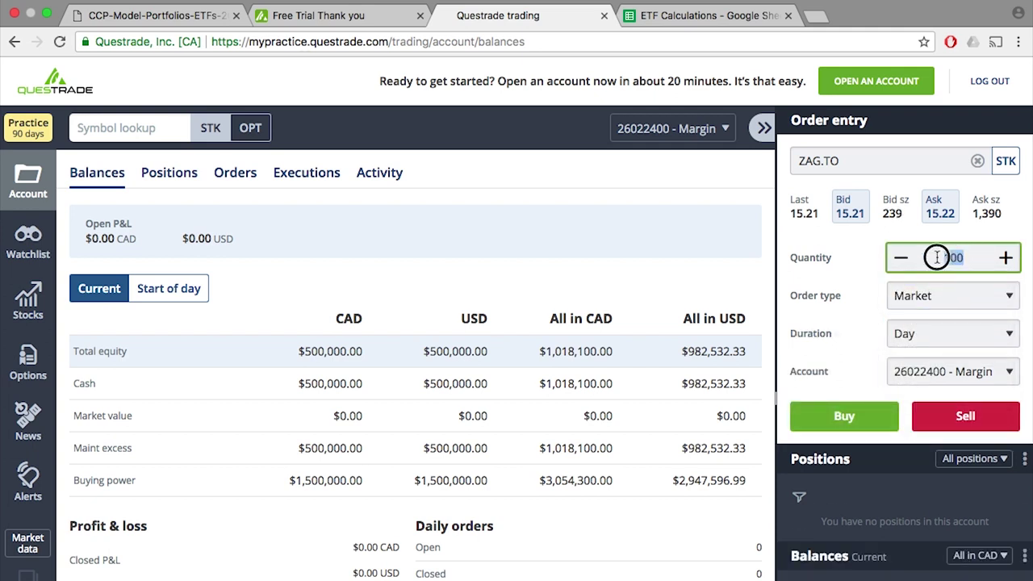
{"action": "type", "text": "8212"}
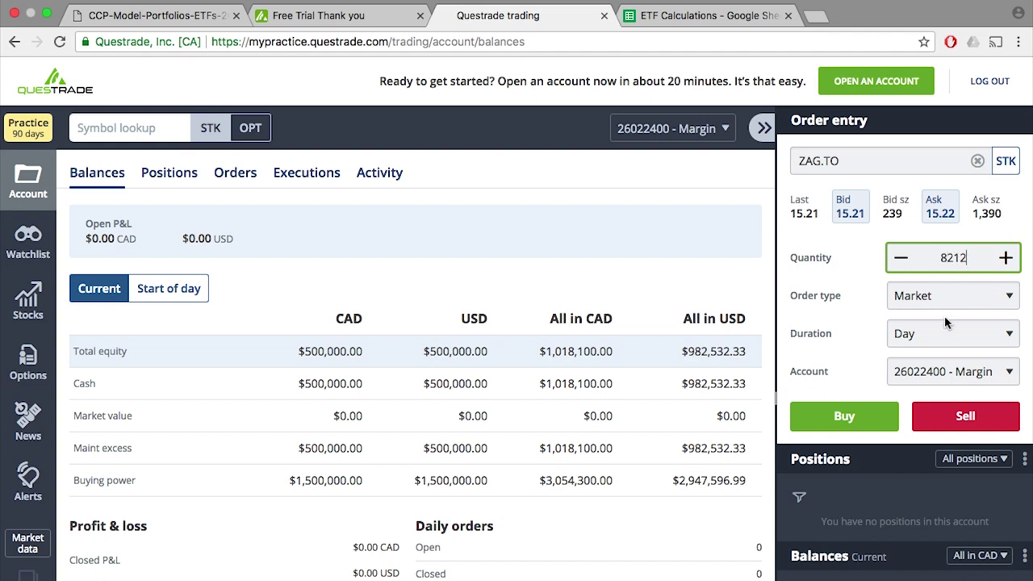
{"action": "left_click", "coordinate": [860, 423]}
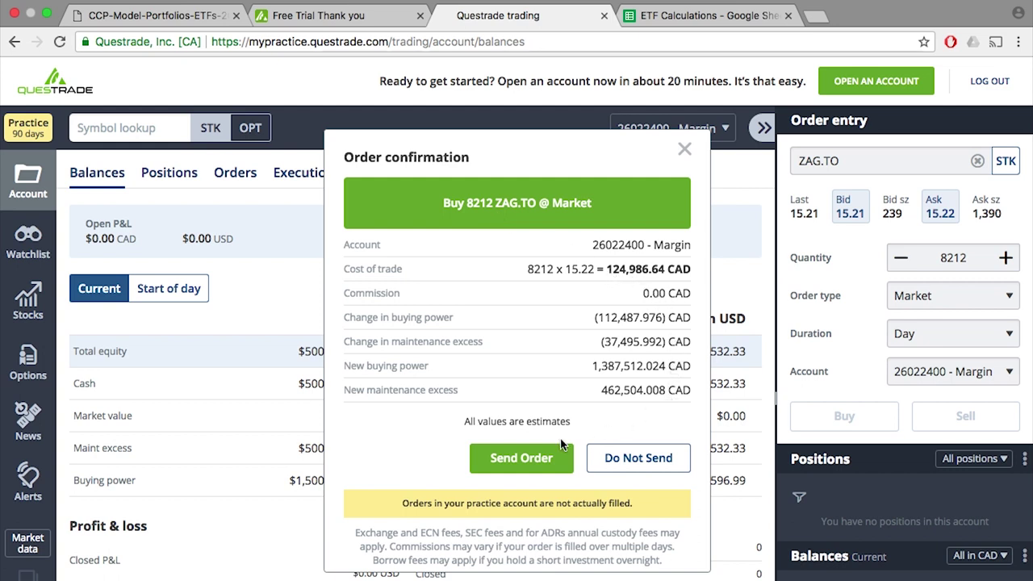
- Send the 8212-unit ZAG.TO market order and return to the ETF Calculations sheet
{"action": "left_click", "coordinate": [516, 460]}
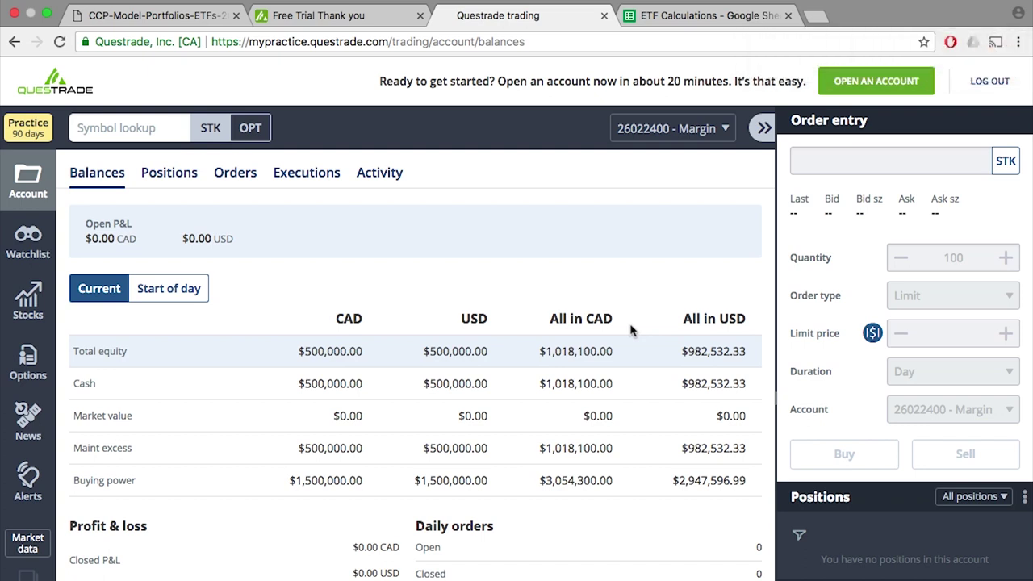
{"action": "left_click", "coordinate": [658, 16]}
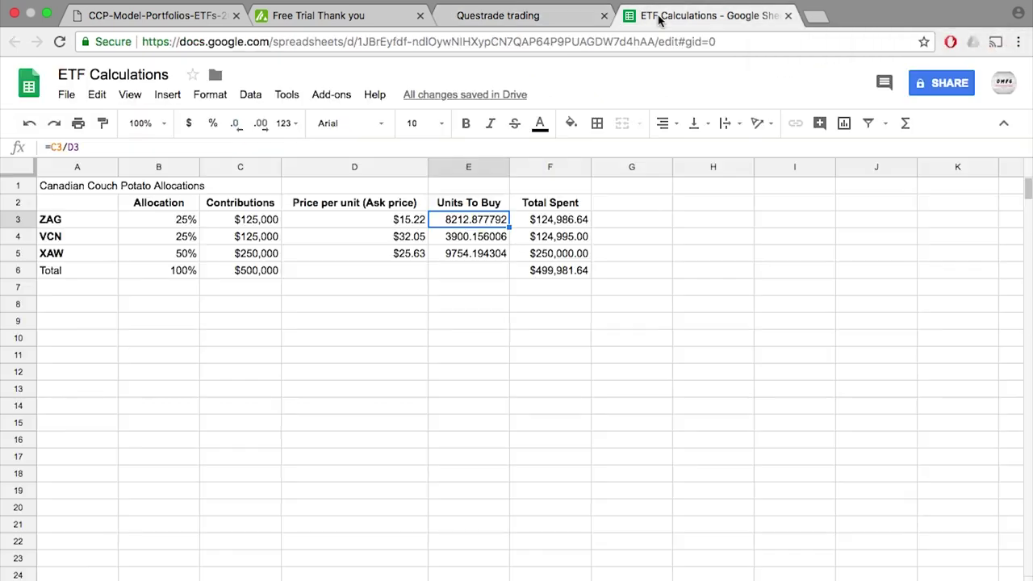
- Read the VCN units to buy in E4 and select VCN.TO in Order entry
{"action": "left_click", "coordinate": [472, 239]}
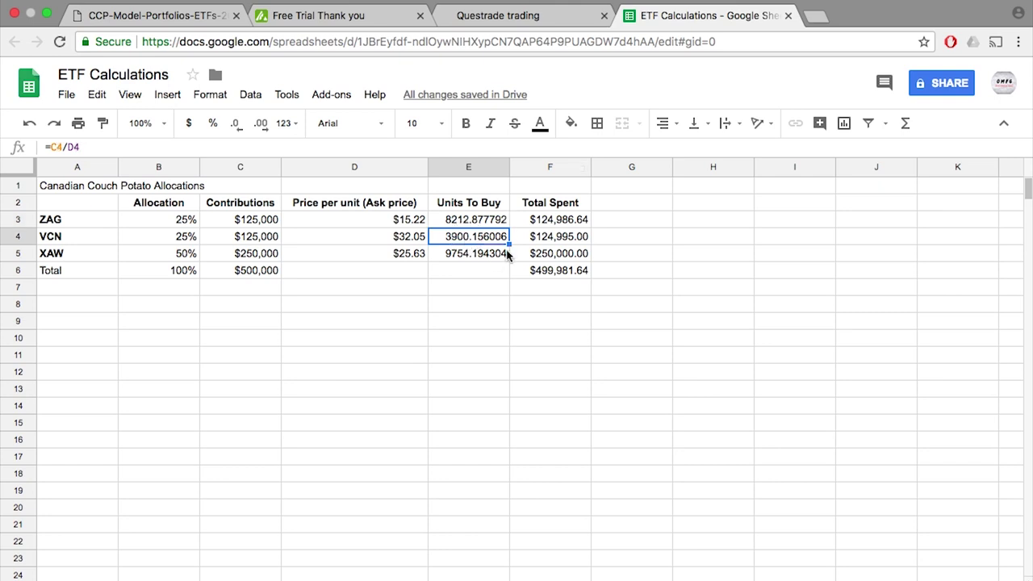
{"action": "left_click", "coordinate": [504, 16]}
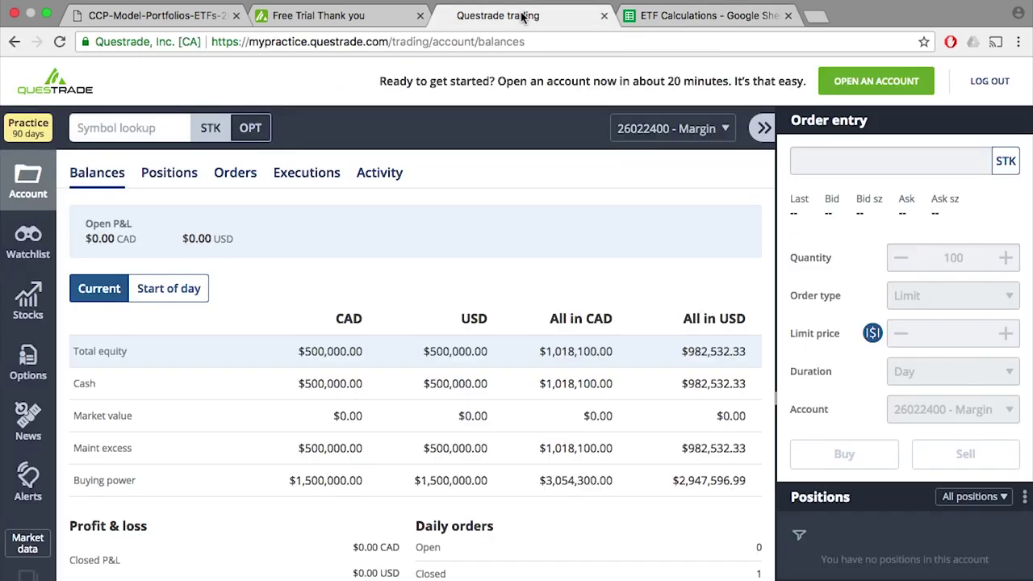
{"action": "left_click", "coordinate": [814, 157]}
{"action": "type", "text": "VCN."}
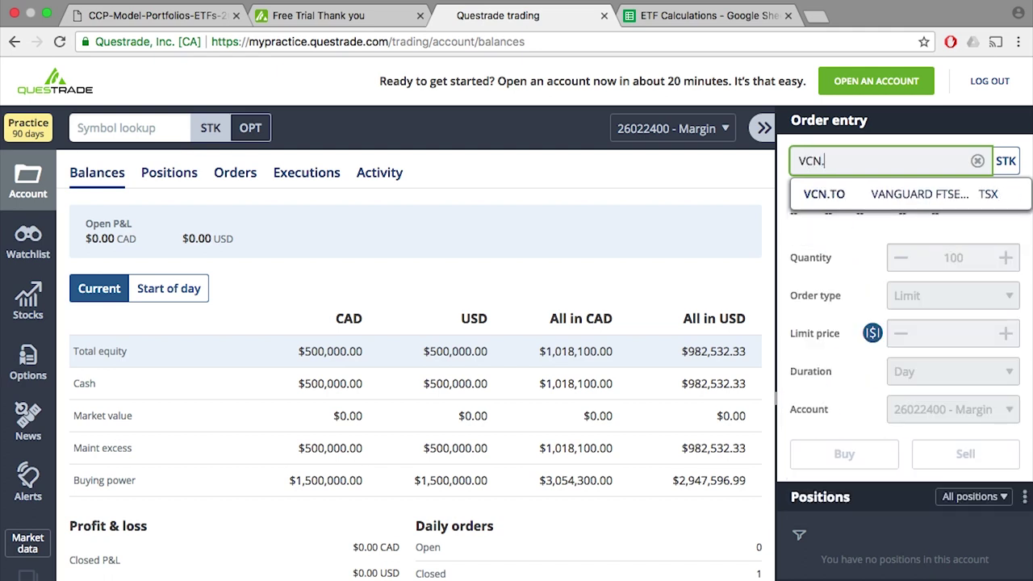
{"action": "type", "text": "TO"}
{"action": "left_click", "coordinate": [885, 200]}
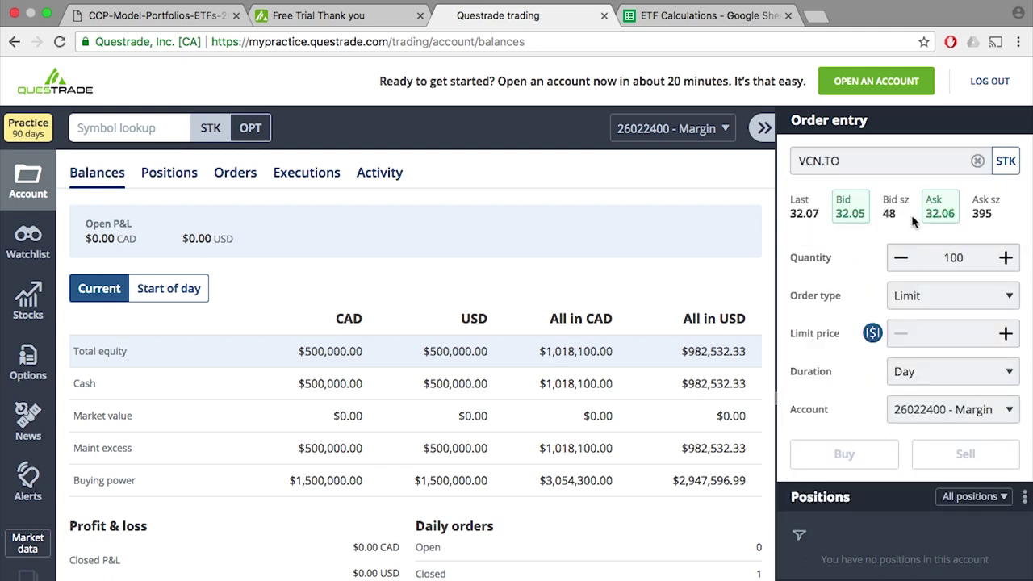
- Send a market buy order for 3900 VCN.TO units, then return to the spreadsheet
{"action": "left_click_drag", "start_coordinate": [978, 262], "coordinate": [930, 259]}
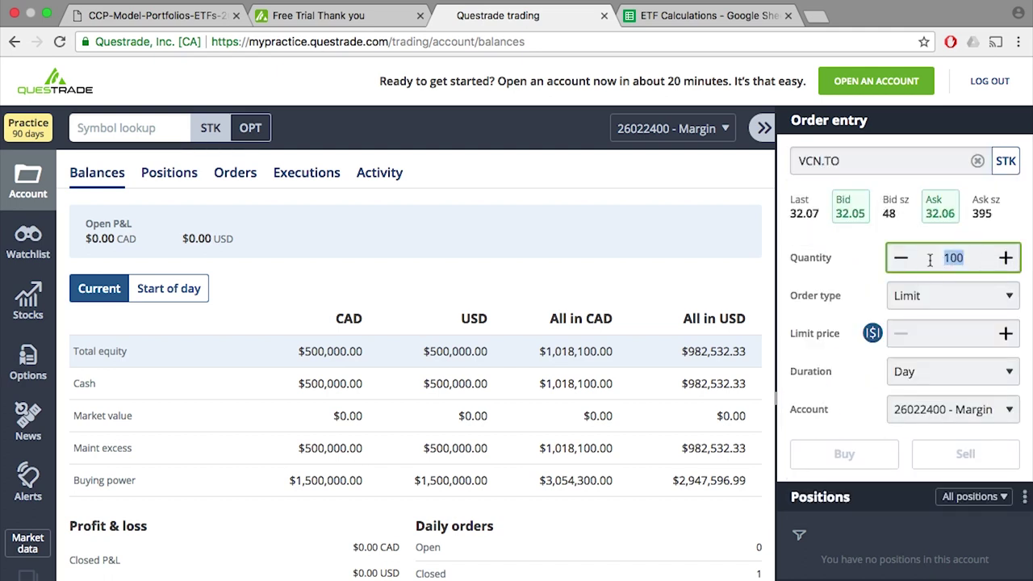
{"action": "type", "text": "3900"}
{"action": "left_click", "coordinate": [987, 304]}
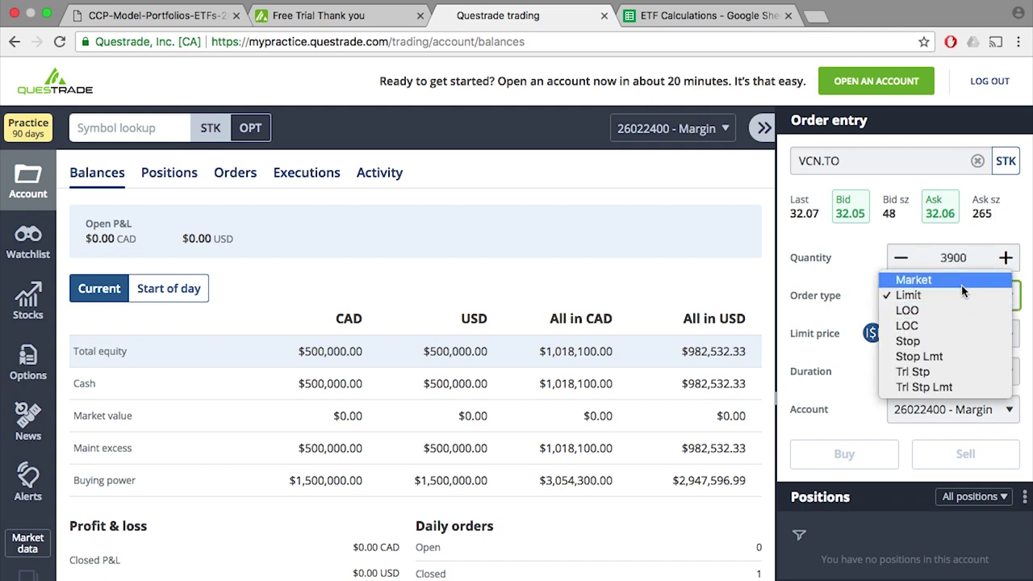
{"action": "left_click", "coordinate": [960, 283]}
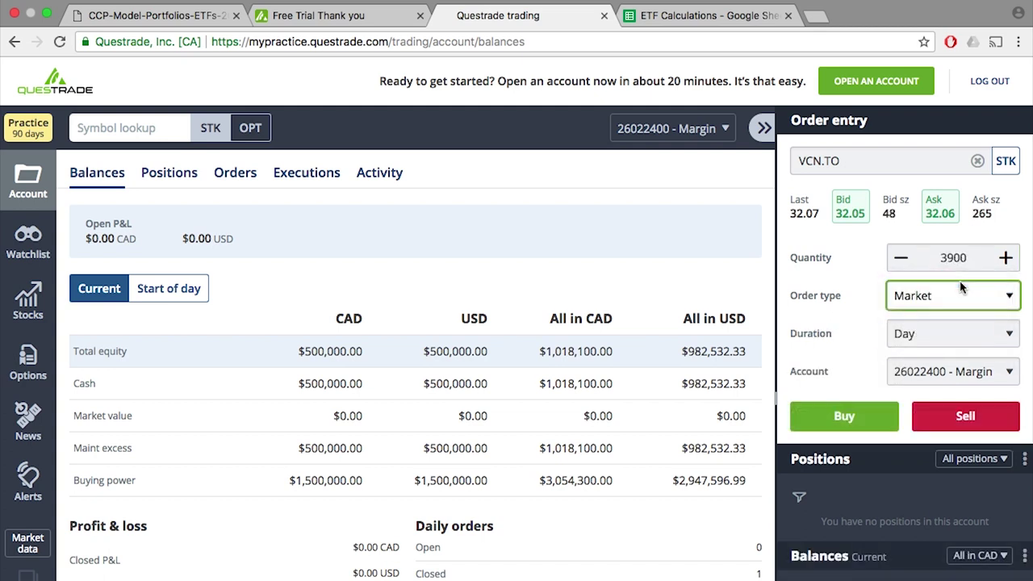
{"action": "left_click", "coordinate": [852, 415]}
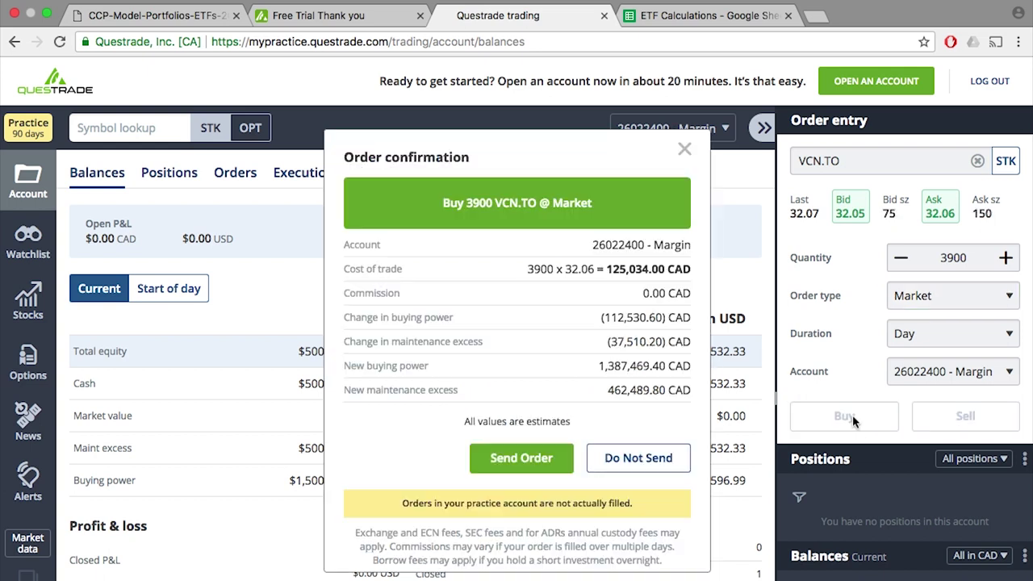
{"action": "left_click", "coordinate": [524, 458]}
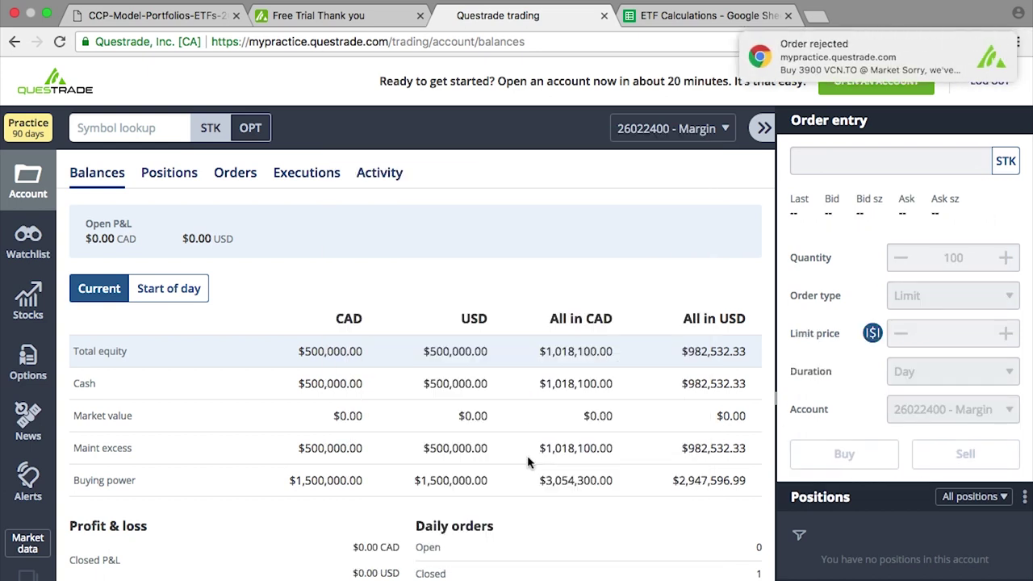
{"action": "left_click", "coordinate": [661, 17]}
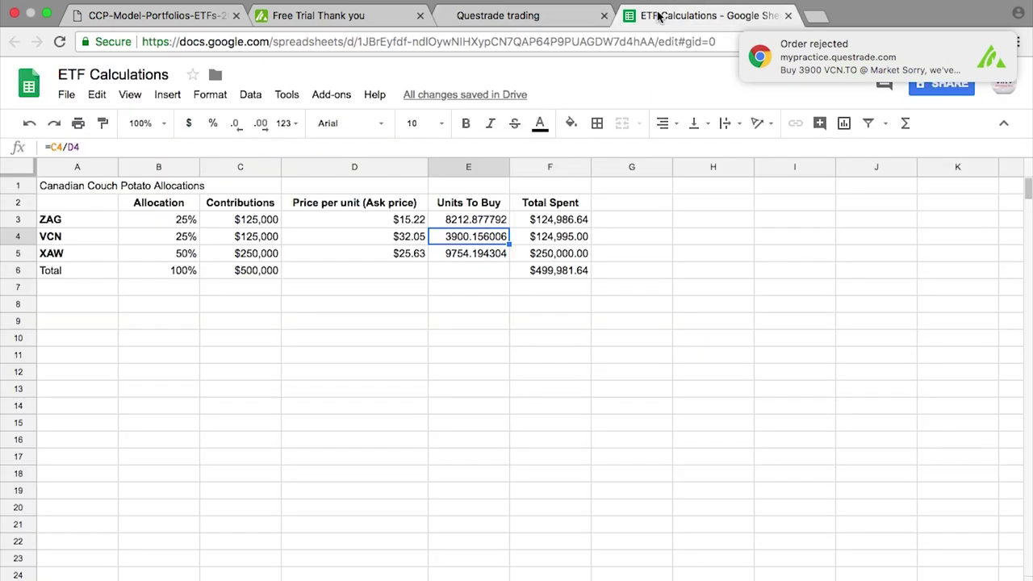
- Check the XAW unit count in cell E5, then select XAW.TO as the security in Questrade
{"action": "left_click", "coordinate": [467, 255]}
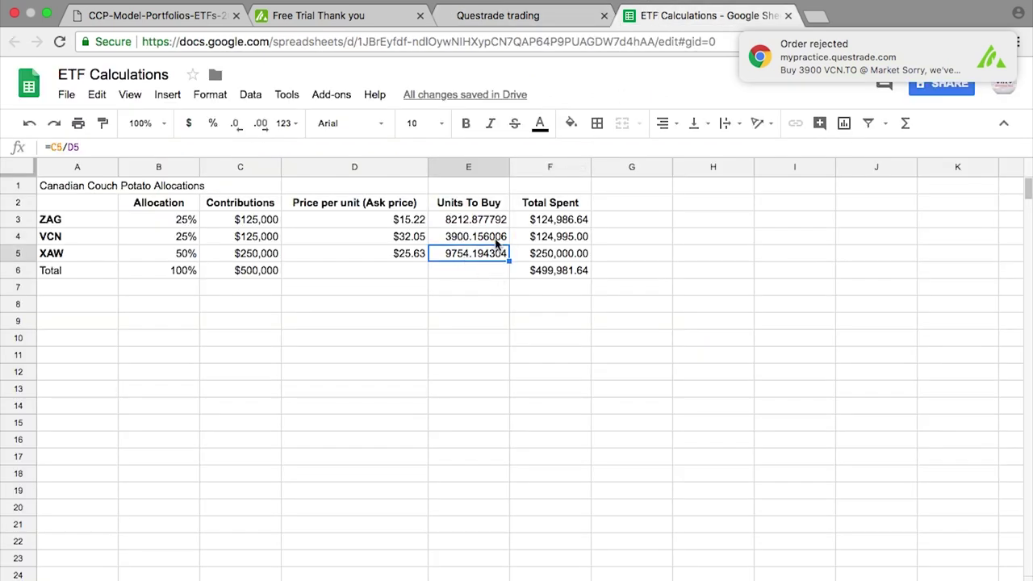
{"action": "left_click", "coordinate": [514, 18]}
{"action": "left_click", "coordinate": [831, 158]}
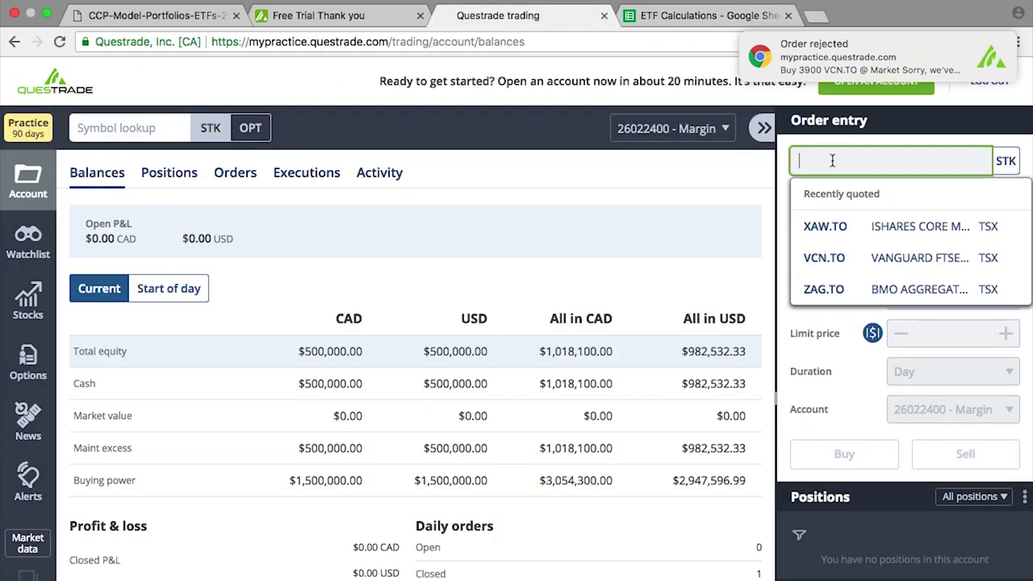
{"action": "type", "text": "XAW.TO"}
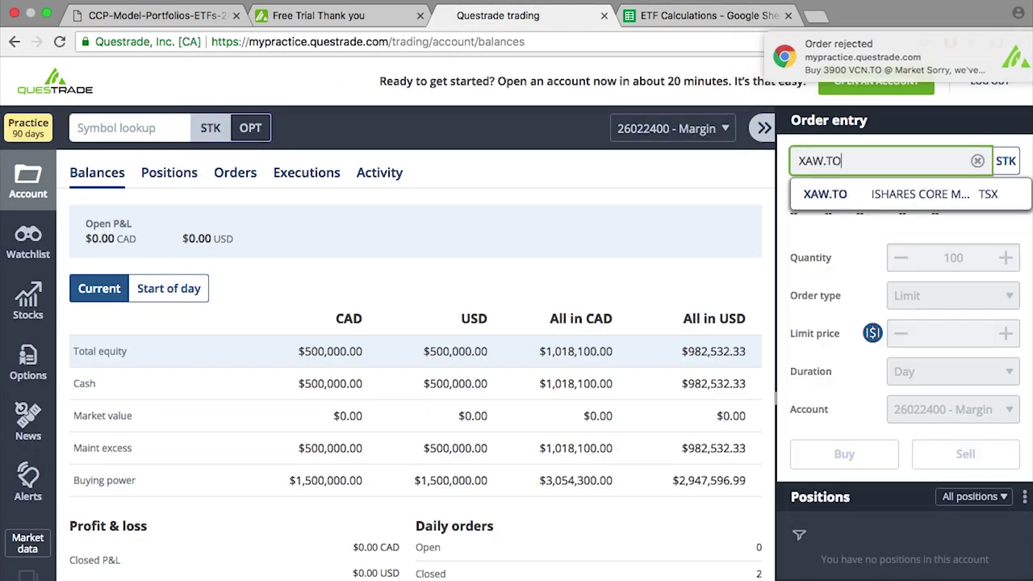
{"action": "left_click", "coordinate": [960, 193]}
- Send a Market buy order for XAW.TO with quantity 9754
{"action": "left_click", "coordinate": [974, 256]}
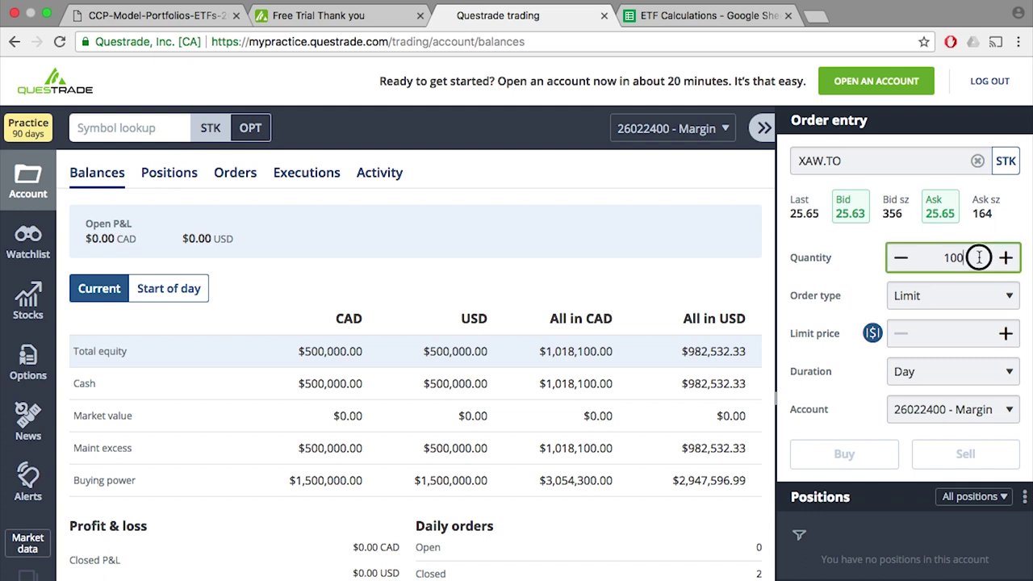
{"action": "type", "text": "9753"}
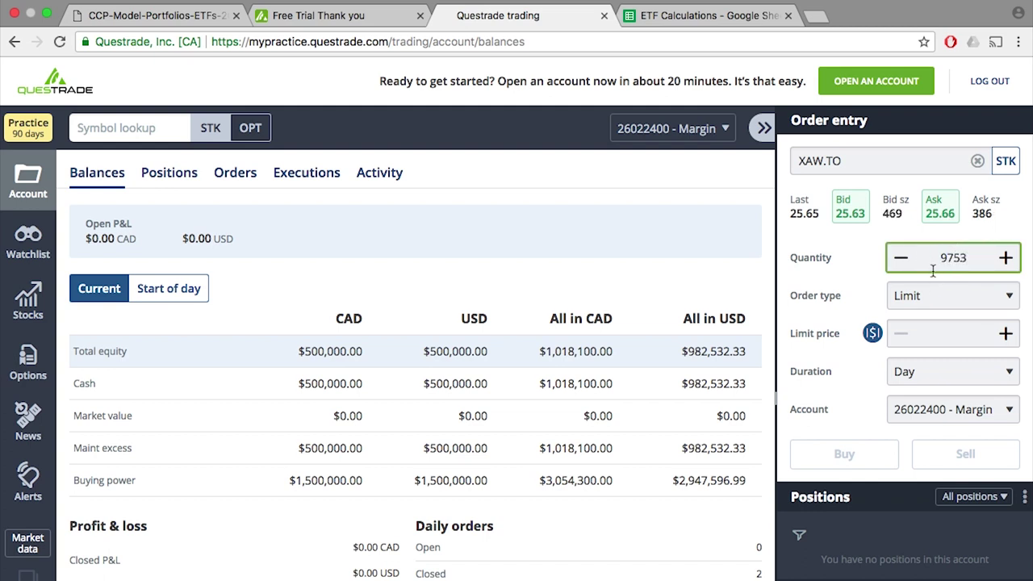
{"action": "key", "text": "BackSpace"}
{"action": "type", "text": "4"}
{"action": "left_click", "coordinate": [935, 296]}
{"action": "left_click", "coordinate": [928, 280]}
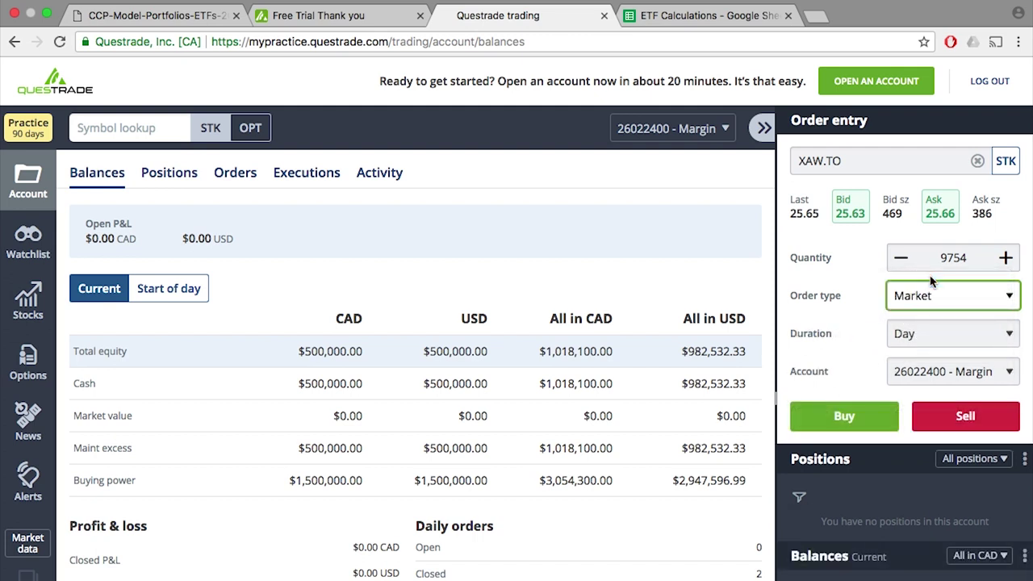
{"action": "left_click", "coordinate": [862, 417]}
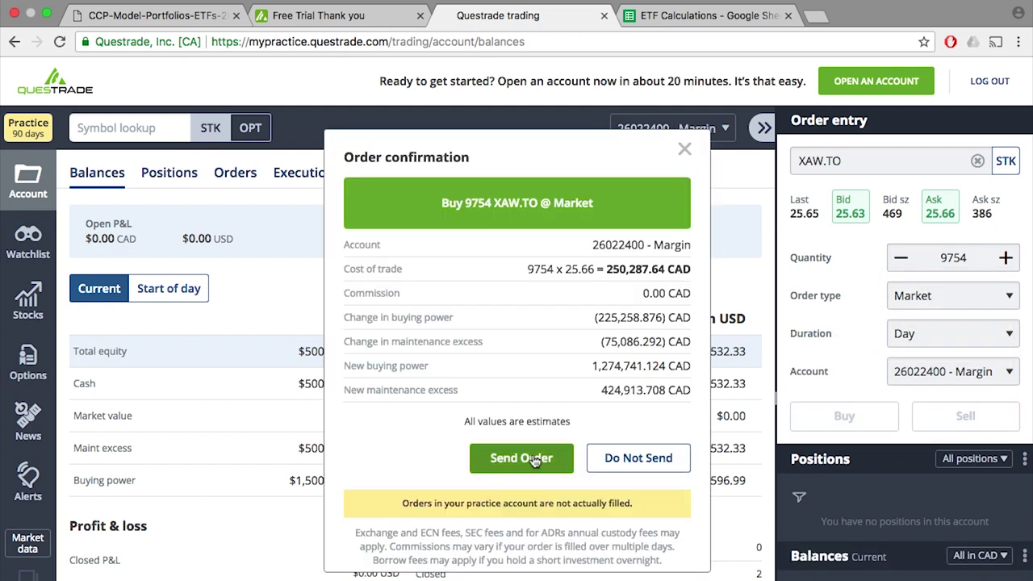
{"action": "left_click", "coordinate": [532, 457]}
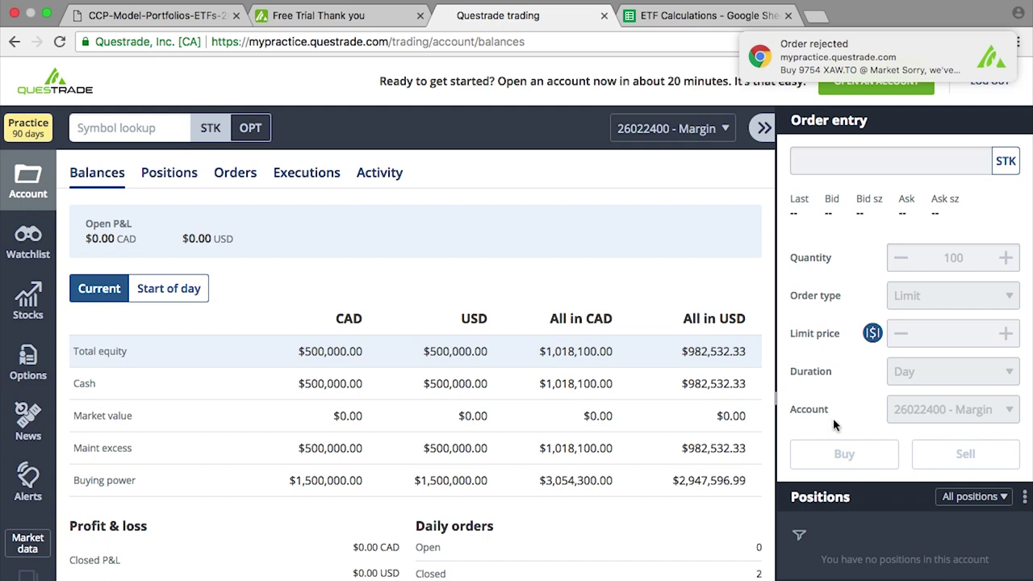
{"action": "scroll", "coordinate": [904, 479], "scroll_direction": "down", "scroll_amount": 3}
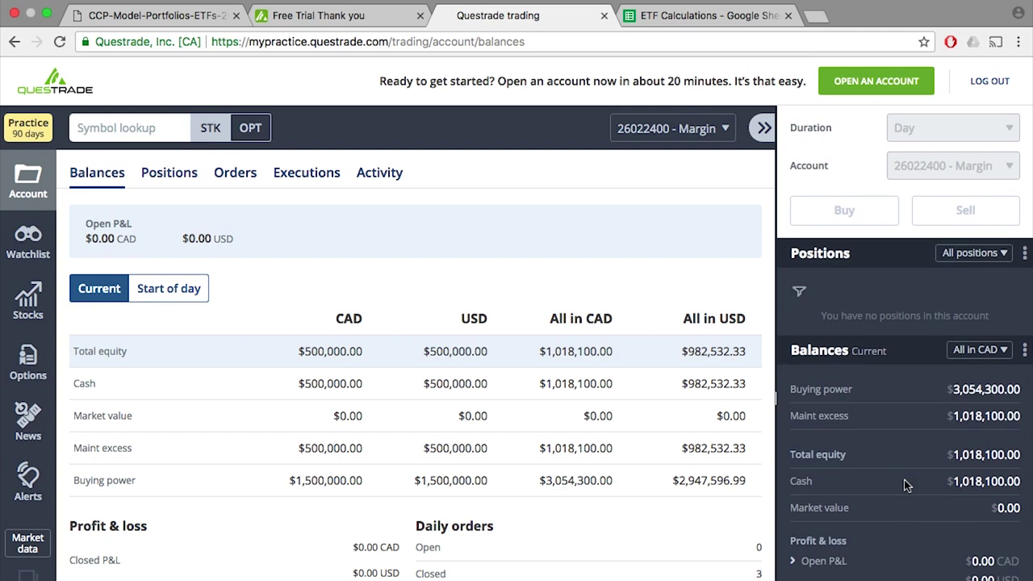
{"action": "scroll", "coordinate": [903, 480], "scroll_direction": "up", "scroll_amount": 3}
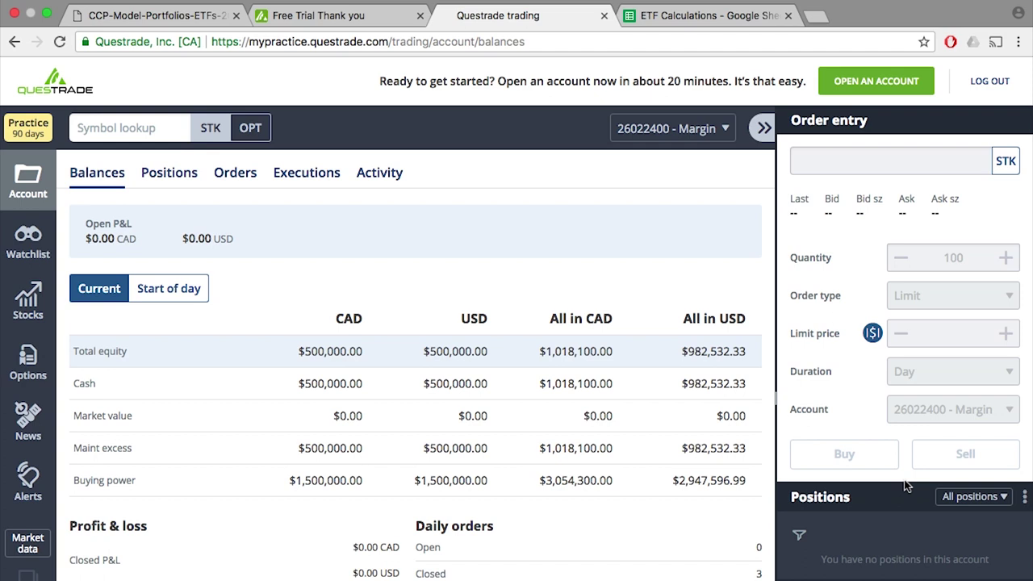